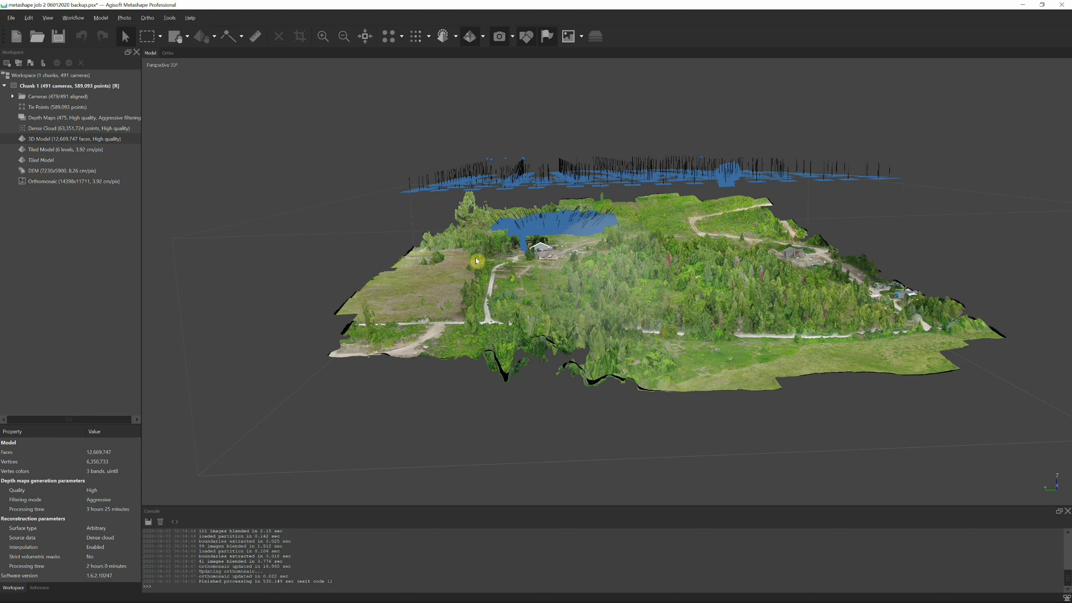
# Examine the whole reconstructed terrain and the camera positions above it from several angles
pyautogui.moveTo(662, 277); pyautogui.dragTo(757, 270)
pyautogui.moveTo(882, 257)
pyautogui.mouseDown()
pyautogui.moveTo(902, 270)
pyautogui.moveTo(875, 265)
pyautogui.mouseUp()
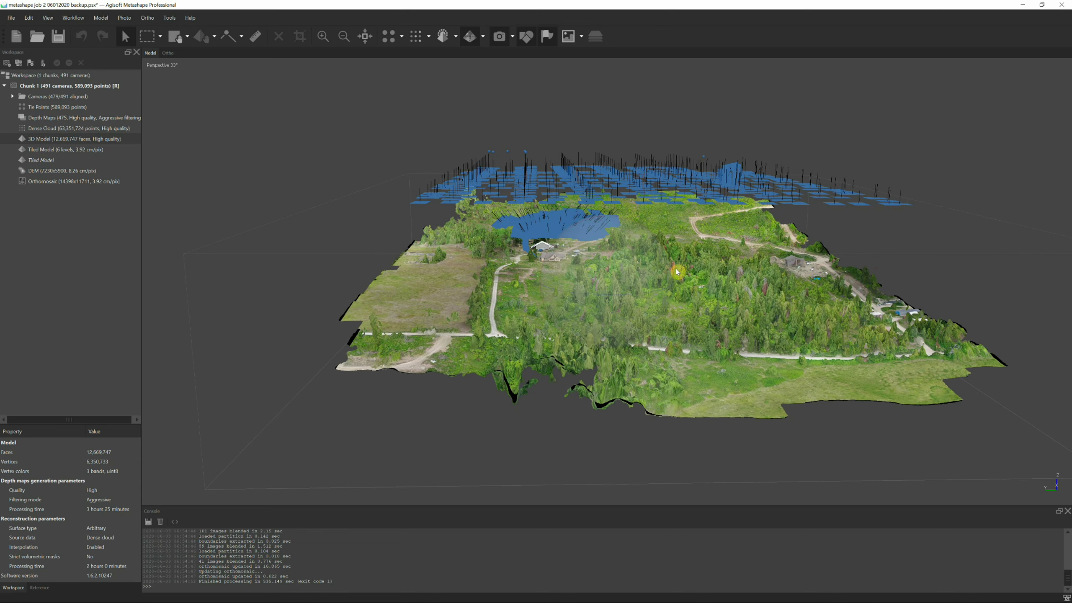
pyautogui.moveTo(706, 296); pyautogui.dragTo(640, 291)
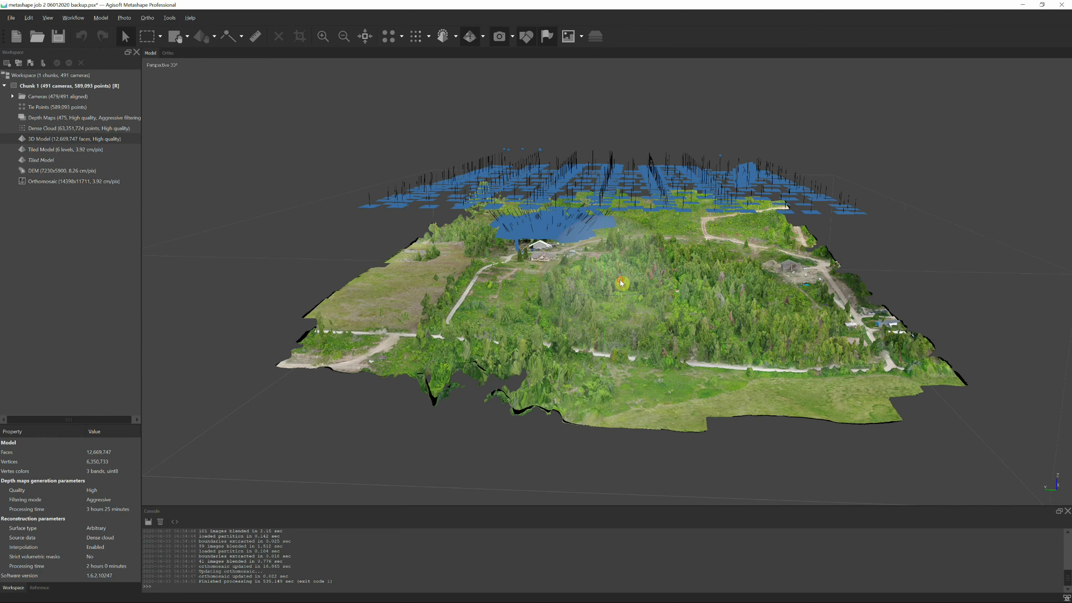
pyautogui.moveTo(622, 283); pyautogui.dragTo(705, 274)
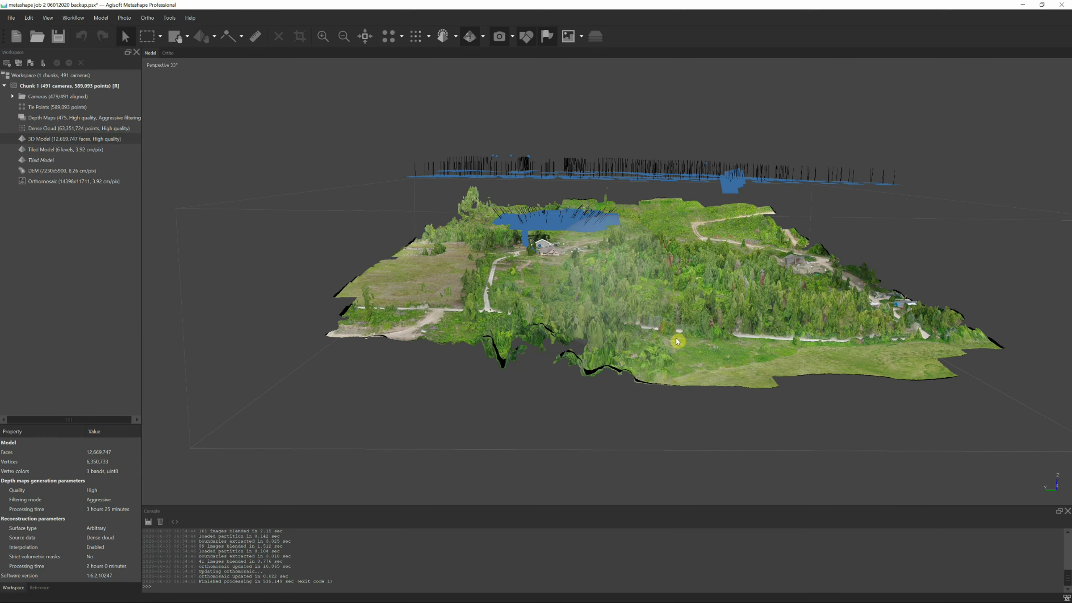
pyautogui.moveTo(674, 344); pyautogui.dragTo(702, 309)
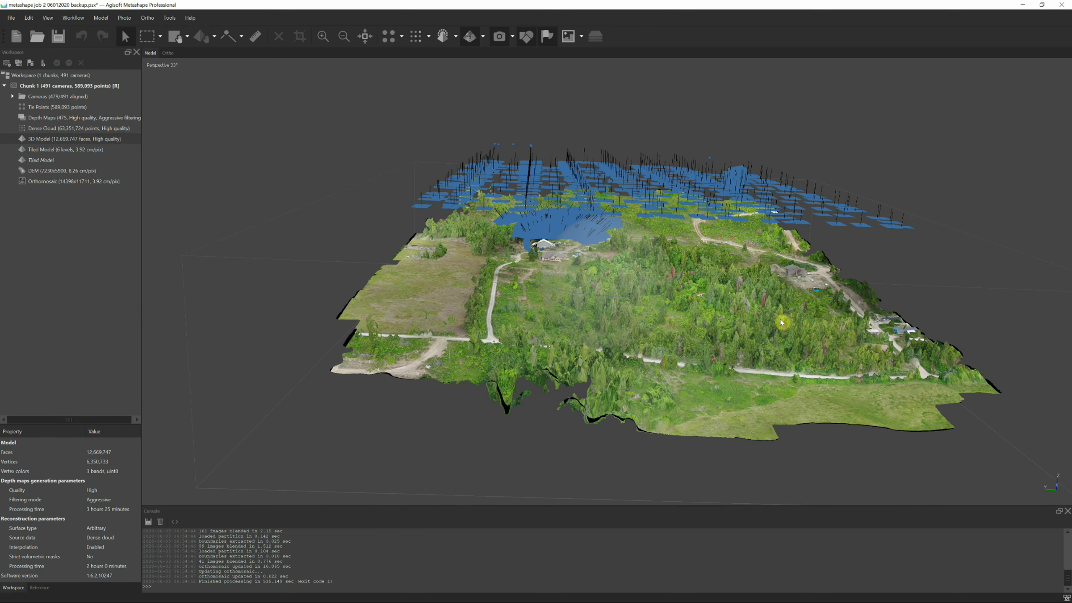
pyautogui.moveTo(781, 322); pyautogui.dragTo(648, 265)
pyautogui.moveTo(651, 222); pyautogui.dragTo(653, 223)
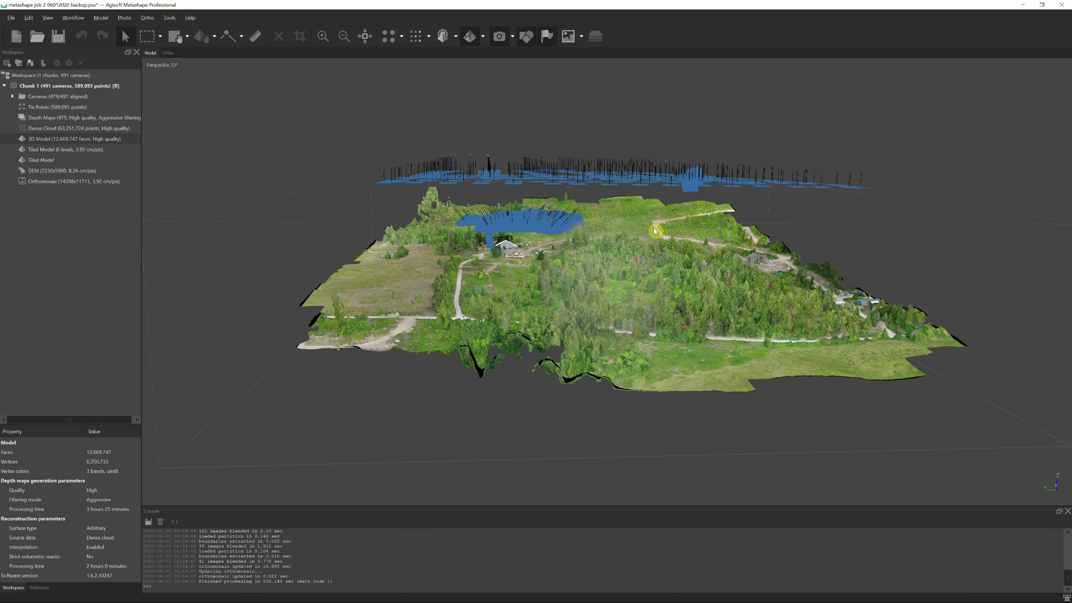
pyautogui.moveTo(641, 269); pyautogui.dragTo(658, 267, button='middle')
pyautogui.moveTo(681, 271); pyautogui.dragTo(680, 269)
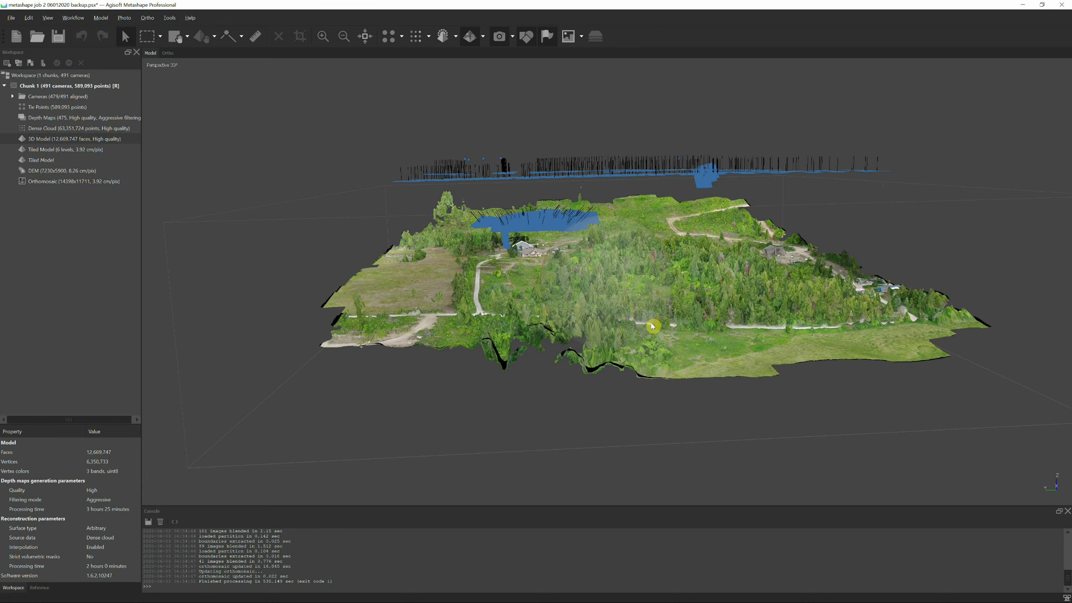
pyautogui.moveTo(645, 328); pyautogui.dragTo(790, 312)
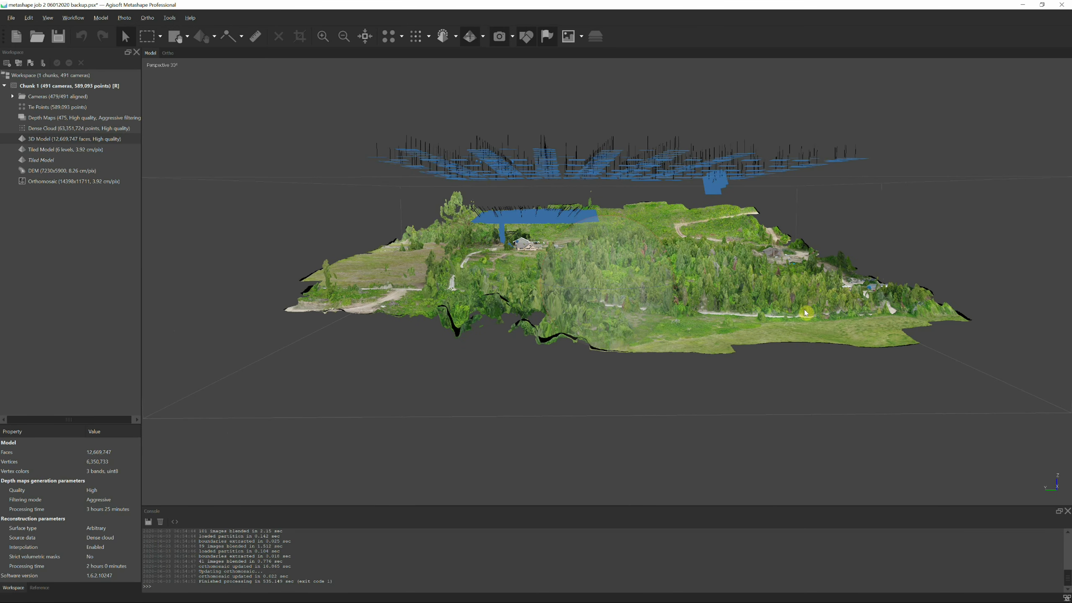
pyautogui.moveTo(641, 295); pyautogui.dragTo(916, 310)
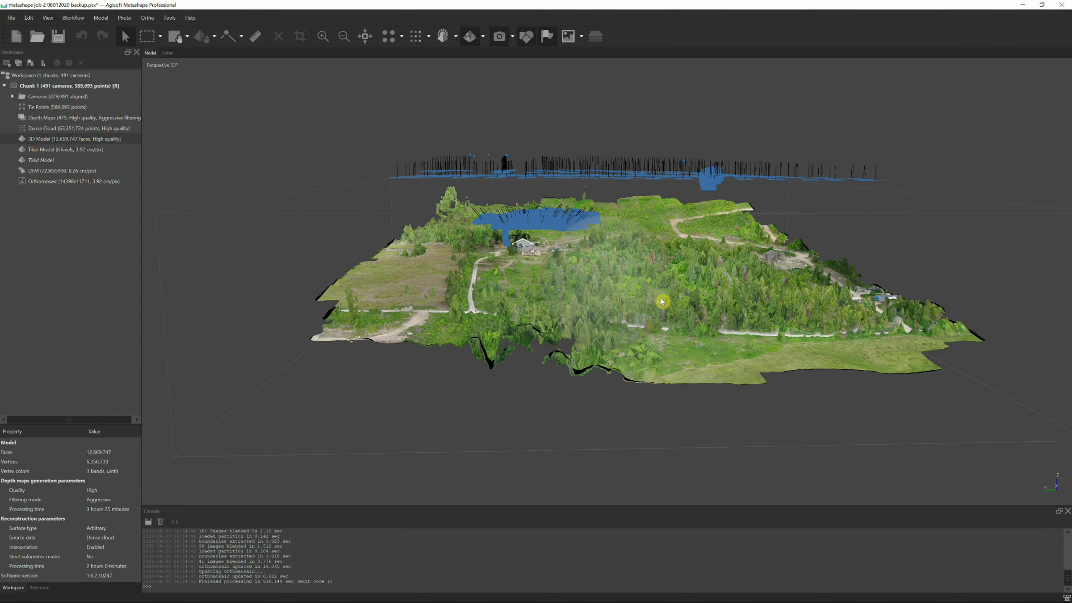
pyautogui.moveTo(671, 300)
pyautogui.mouseDown()
pyautogui.moveTo(682, 302)
pyautogui.moveTo(671, 299)
pyautogui.mouseUp()
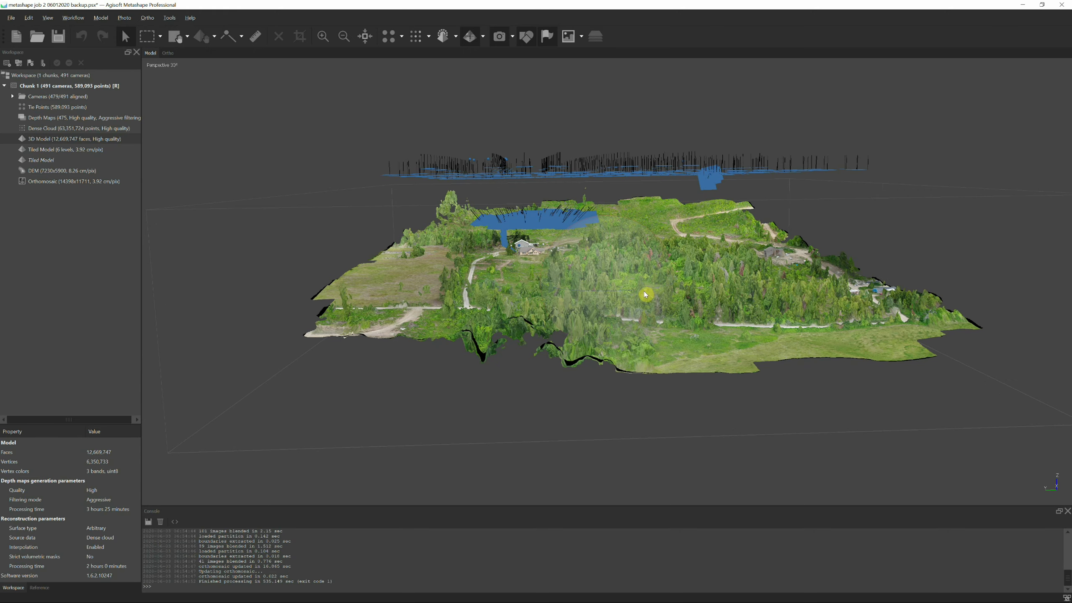
pyautogui.moveTo(646, 295); pyautogui.dragTo(649, 296)
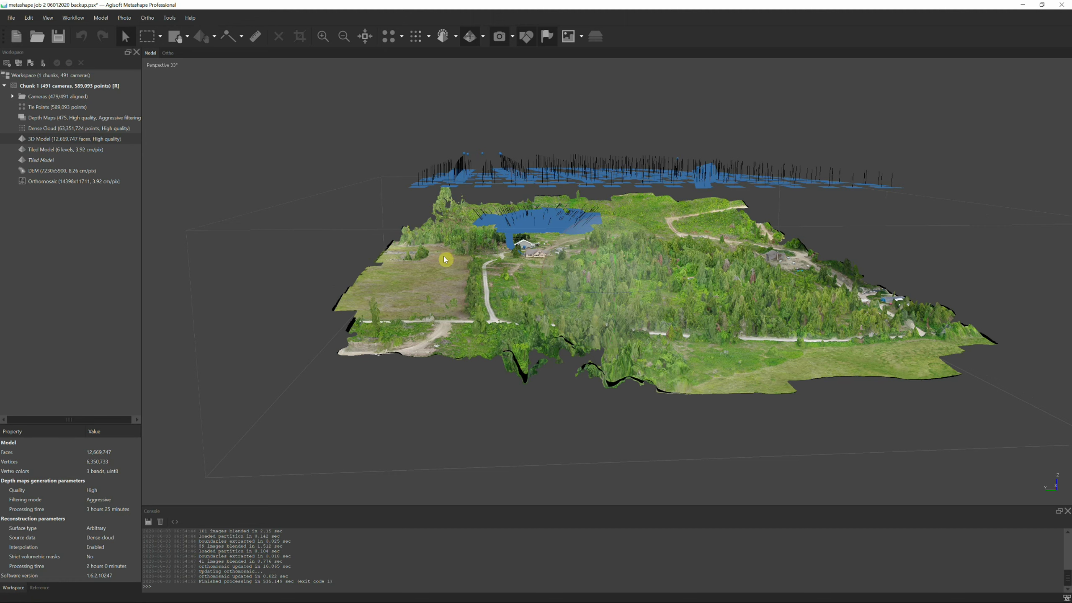
pyautogui.moveTo(746, 320); pyautogui.dragTo(775, 325)
pyautogui.moveTo(704, 314)
pyautogui.mouseDown()
pyautogui.moveTo(650, 304)
pyautogui.moveTo(742, 312)
pyautogui.moveTo(705, 312)
pyautogui.moveTo(715, 313)
pyautogui.moveTo(663, 333)
pyautogui.moveTo(724, 308)
pyautogui.moveTo(719, 292)
pyautogui.moveTo(694, 296)
pyautogui.mouseUp()
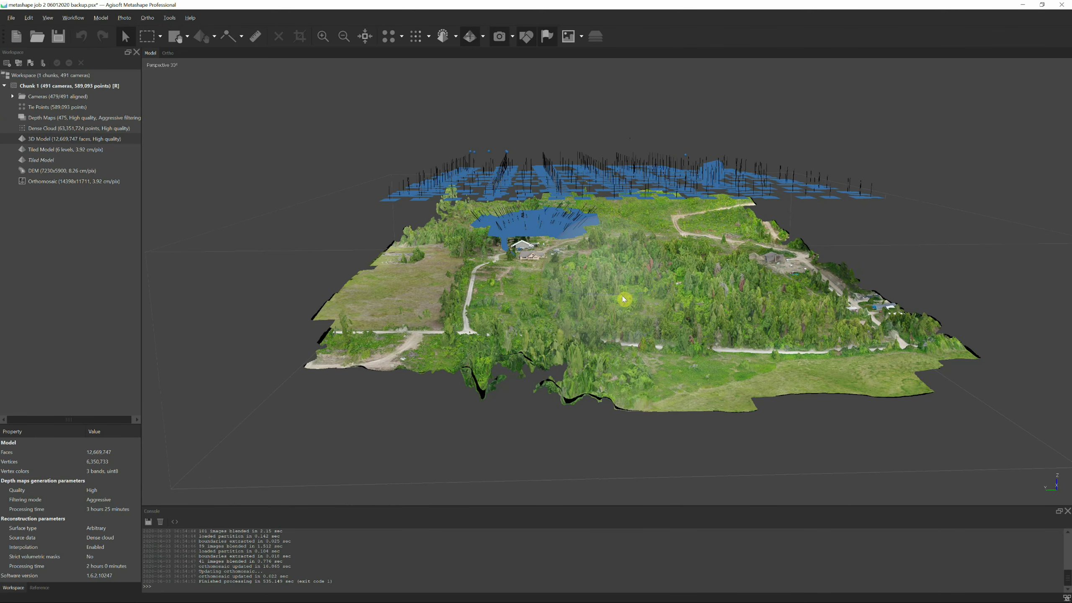
pyautogui.moveTo(624, 299); pyautogui.dragTo(736, 329)
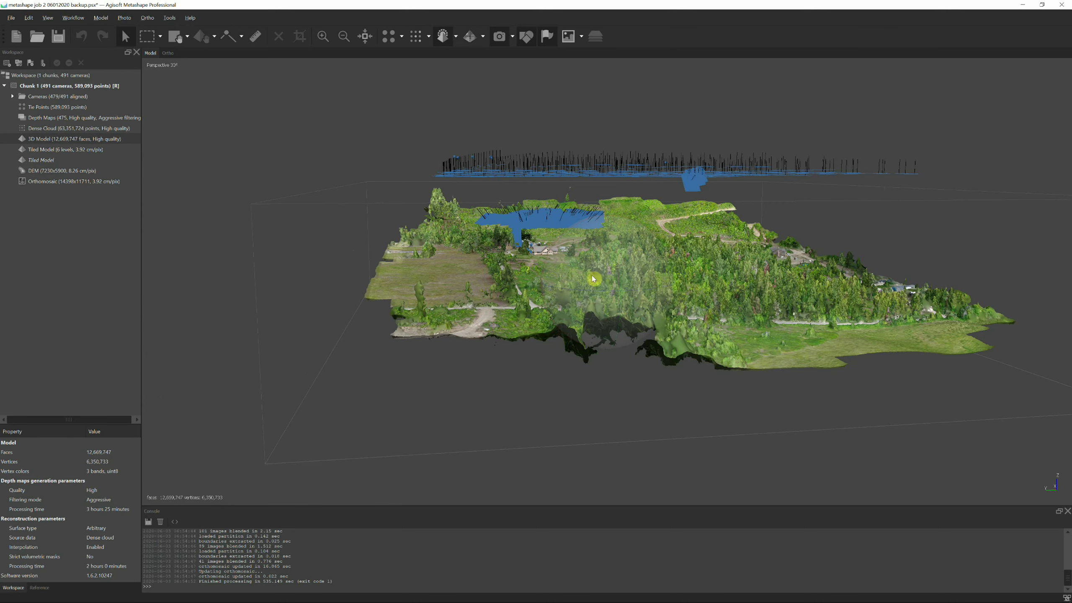
# Examine the detail of the 3D mesh up close around the trees, the house and the white-roofed barn
pyautogui.scroll(3, 590, 278)
pyautogui.scroll(4, 539, 249)
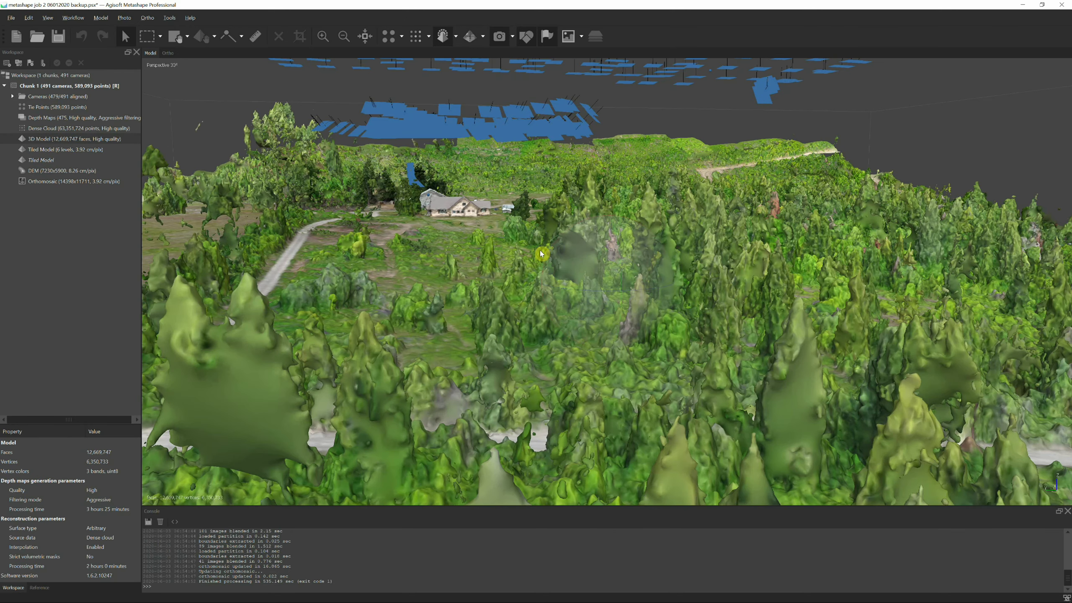
pyautogui.scroll(5, 541, 253)
pyautogui.scroll(2, 621, 259)
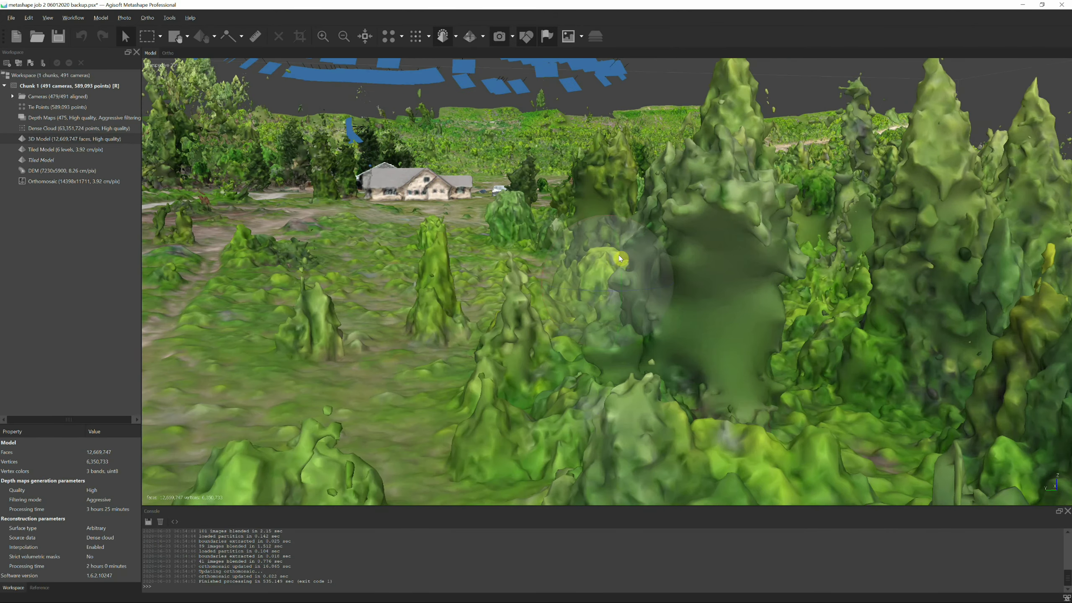
pyautogui.scroll(-3, 620, 258)
pyautogui.scroll(-6, 592, 293)
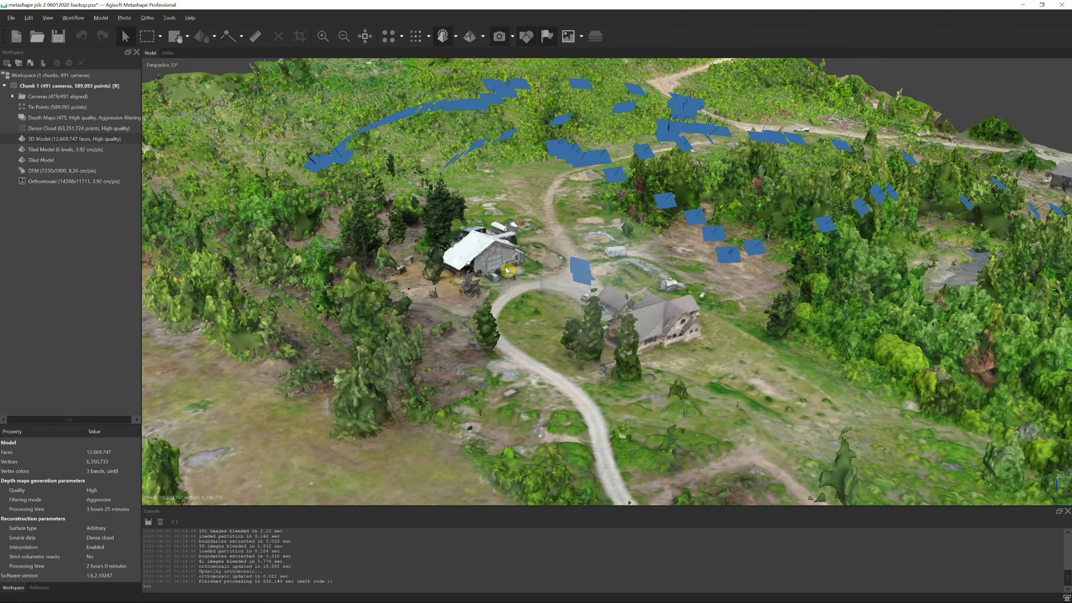
pyautogui.scroll(5, 508, 273)
pyautogui.moveTo(507, 272); pyautogui.dragTo(893, 284)
pyautogui.scroll(-5, 532, 321)
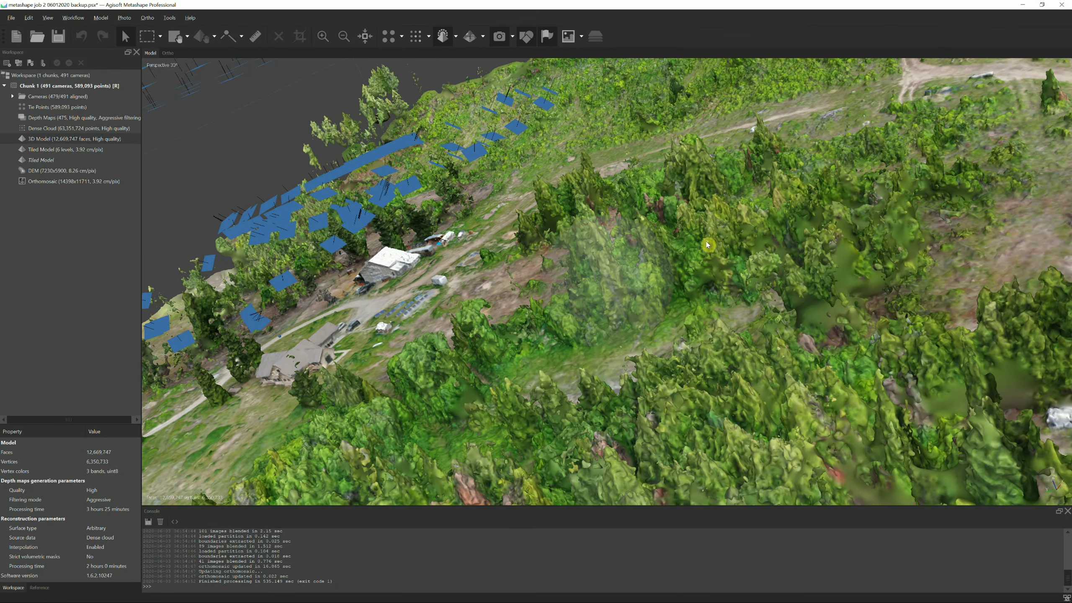
pyautogui.moveTo(708, 242); pyautogui.dragTo(579, 256)
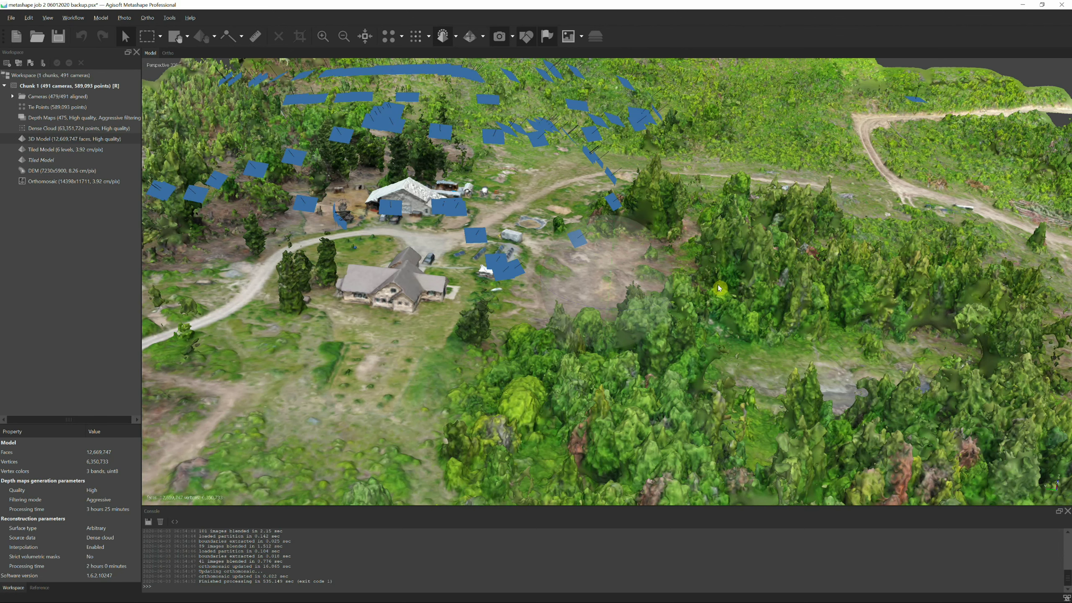
pyautogui.moveTo(720, 288); pyautogui.dragTo(740, 289)
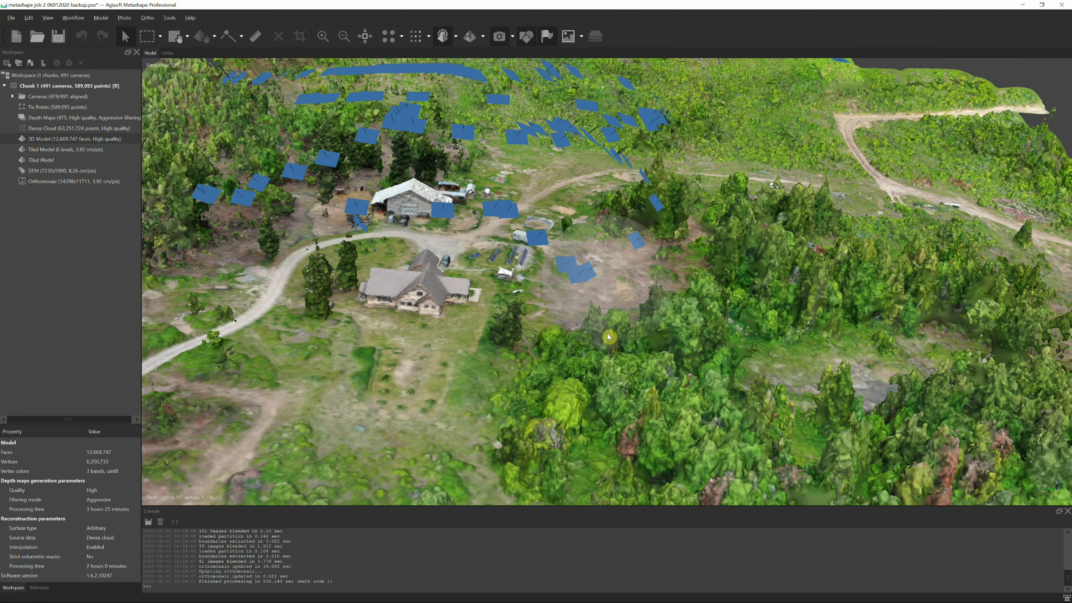
pyautogui.moveTo(855, 363); pyautogui.dragTo(767, 359)
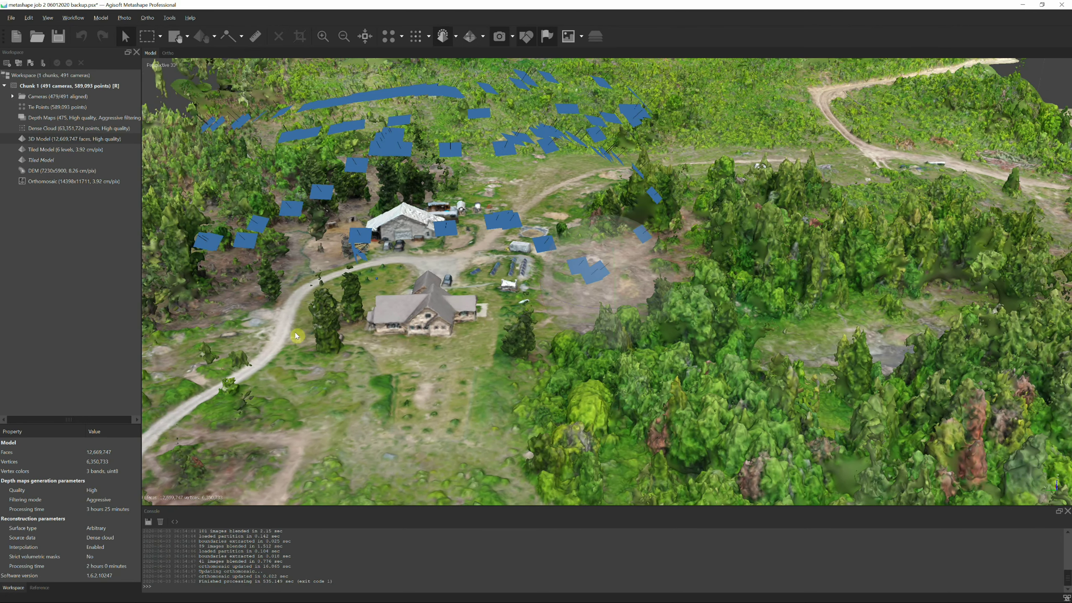
# Display the 6-level Tiled Model in the model view instead of the 3D mesh
pyautogui.rightClick(70, 140)
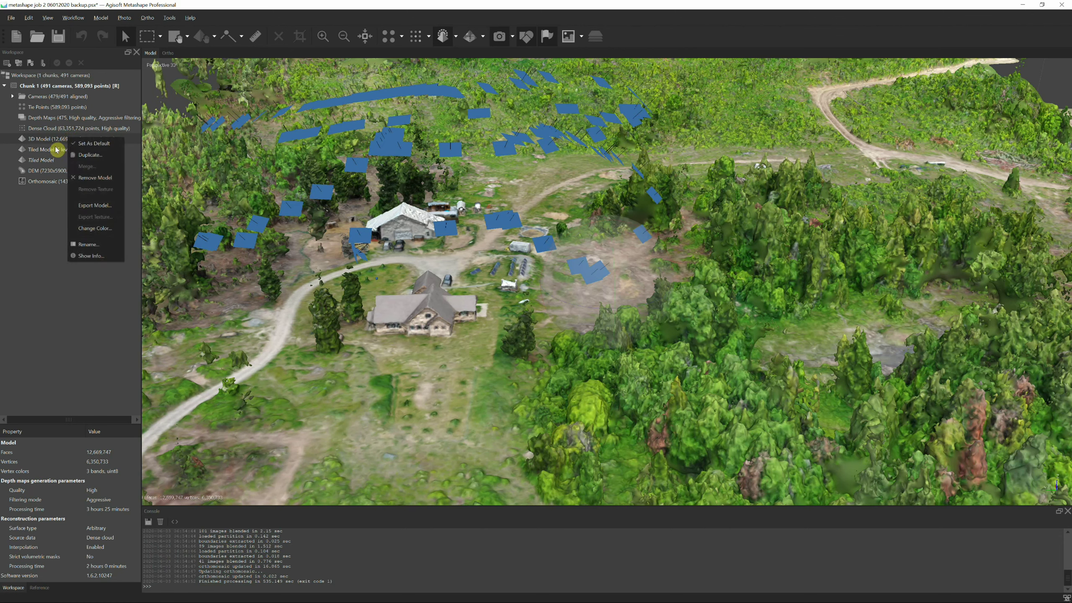
pyautogui.click(68, 151)
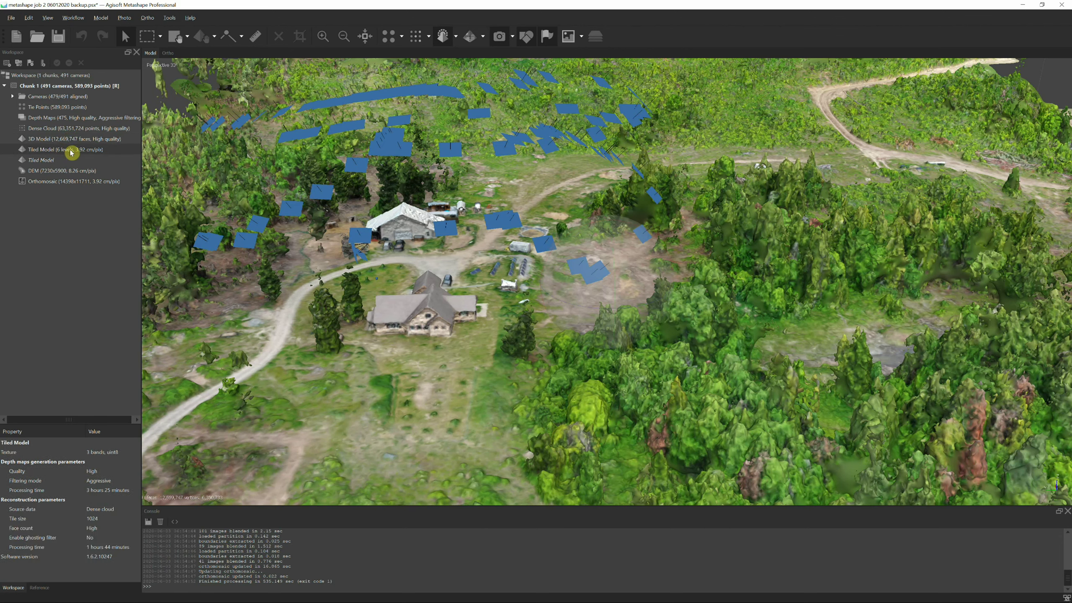
pyautogui.doubleClick(69, 151)
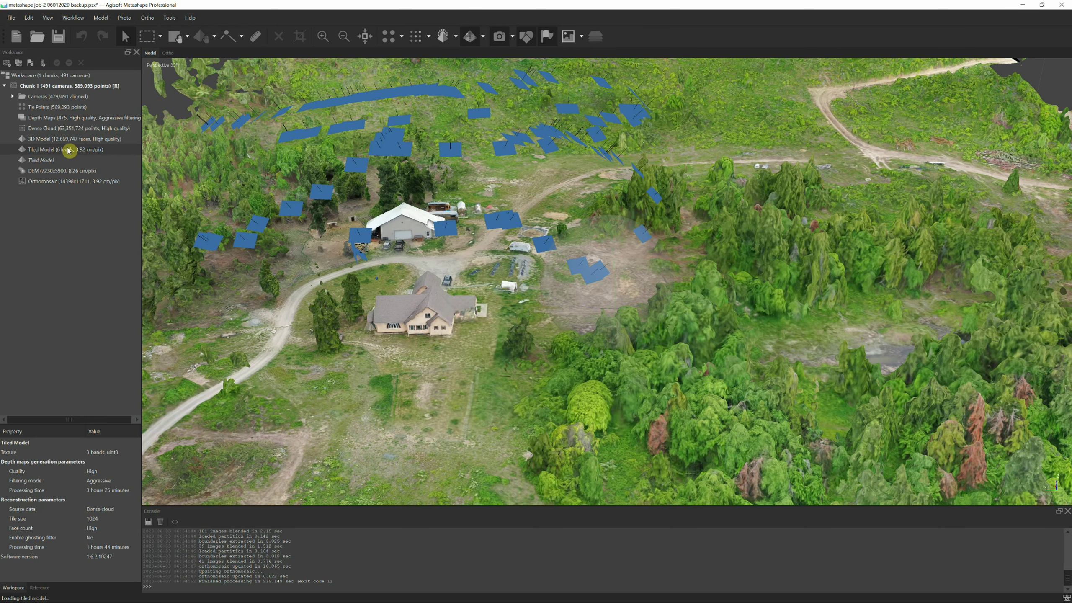
# Examine the tiled model's detail around the house, barn, driveway and surrounding forest
pyautogui.moveTo(511, 288); pyautogui.dragTo(626, 314)
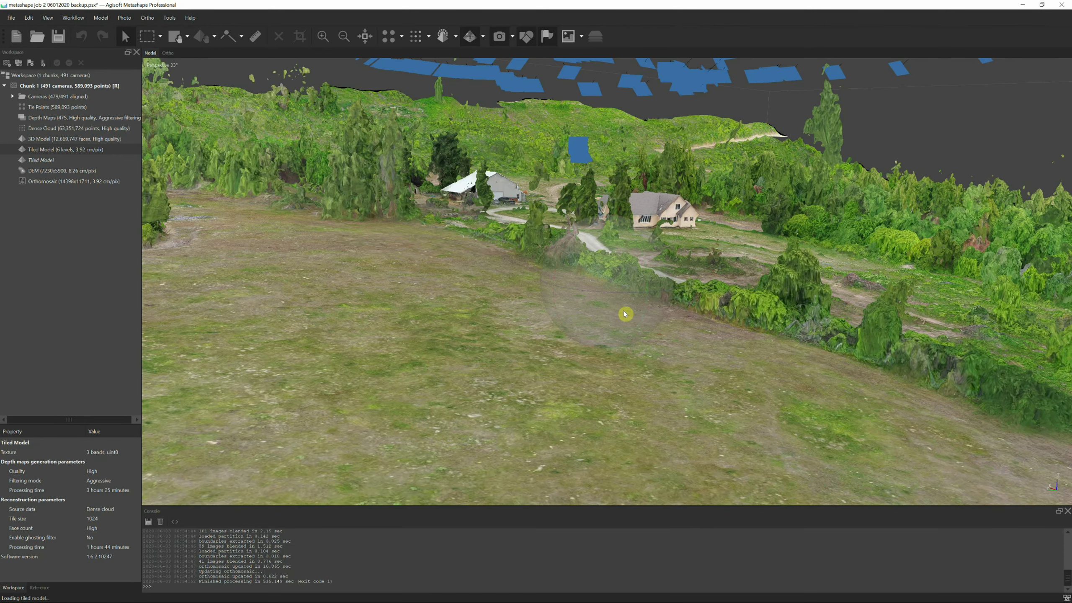
pyautogui.moveTo(624, 311); pyautogui.dragTo(592, 317)
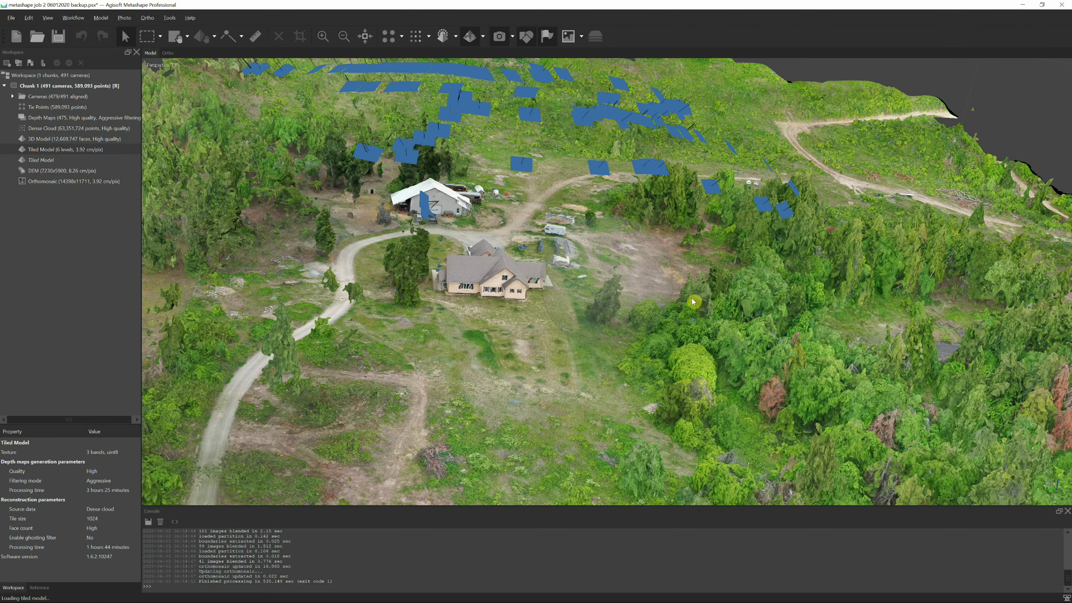
pyautogui.moveTo(718, 326); pyautogui.dragTo(669, 274, button='middle')
pyautogui.moveTo(738, 369); pyautogui.dragTo(726, 355, button='middle')
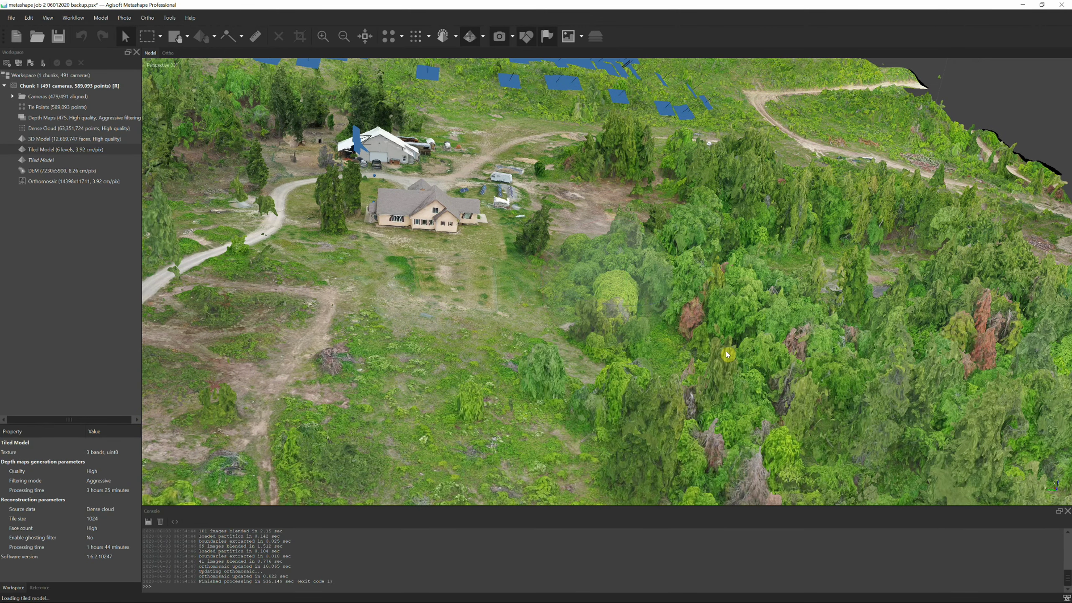
pyautogui.moveTo(390, 339); pyautogui.dragTo(406, 339)
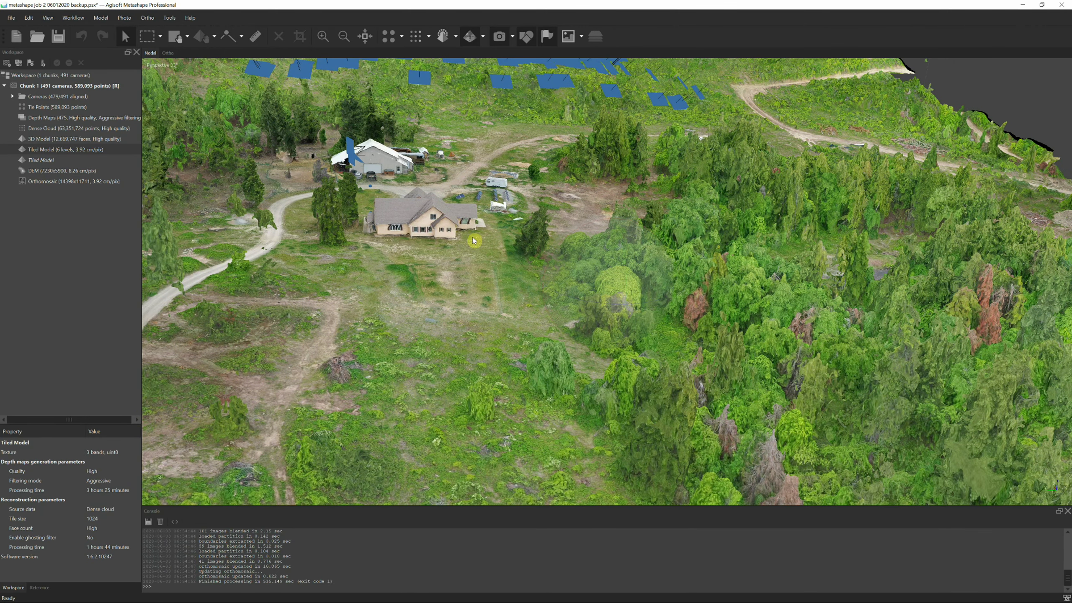
pyautogui.moveTo(515, 312); pyautogui.dragTo(628, 362)
pyautogui.moveTo(696, 359); pyautogui.dragTo(670, 301, button='middle')
pyautogui.moveTo(671, 305); pyautogui.dragTo(678, 313)
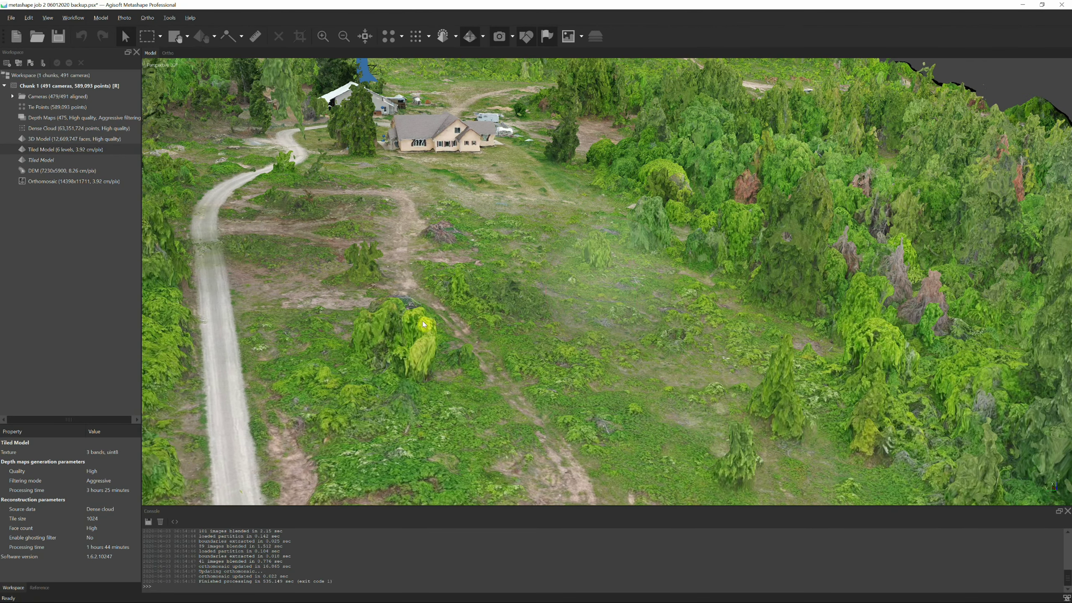
pyautogui.moveTo(422, 322); pyautogui.dragTo(791, 273)
pyautogui.moveTo(599, 204); pyautogui.dragTo(592, 294, button='right')
pyautogui.moveTo(778, 129); pyautogui.dragTo(763, 174, button='right')
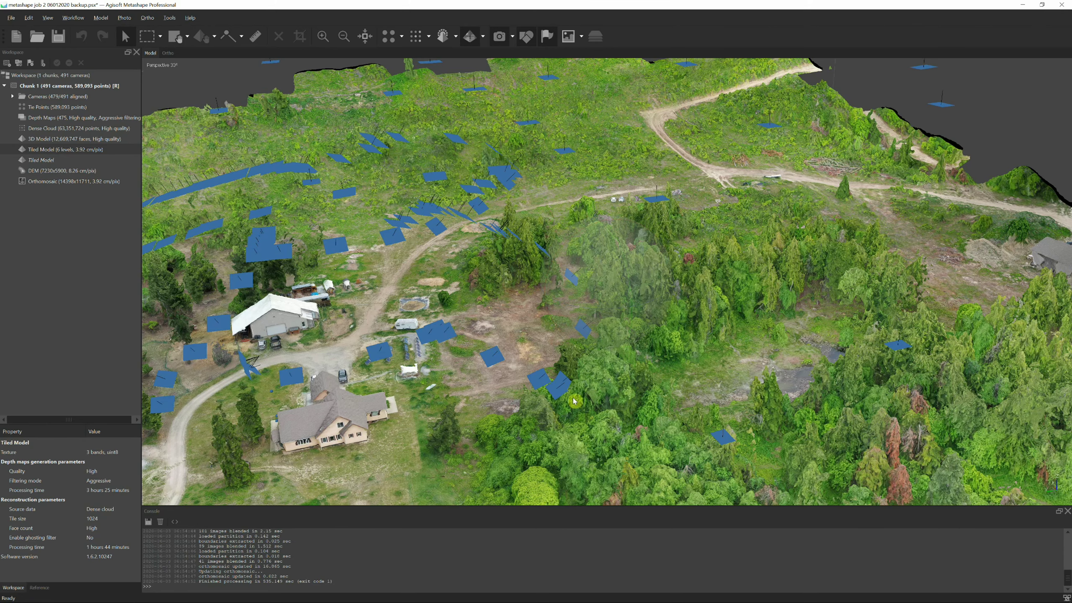
# Examine the tiled model from above along the dirt road, the soil mounds and the outbuildings beside the barn
pyautogui.moveTo(583, 402); pyautogui.dragTo(522, 414)
pyautogui.moveTo(678, 327); pyautogui.dragTo(702, 320)
pyautogui.rightClick(587, 363)
pyautogui.click(604, 354)
pyautogui.scroll(6, 604, 354)
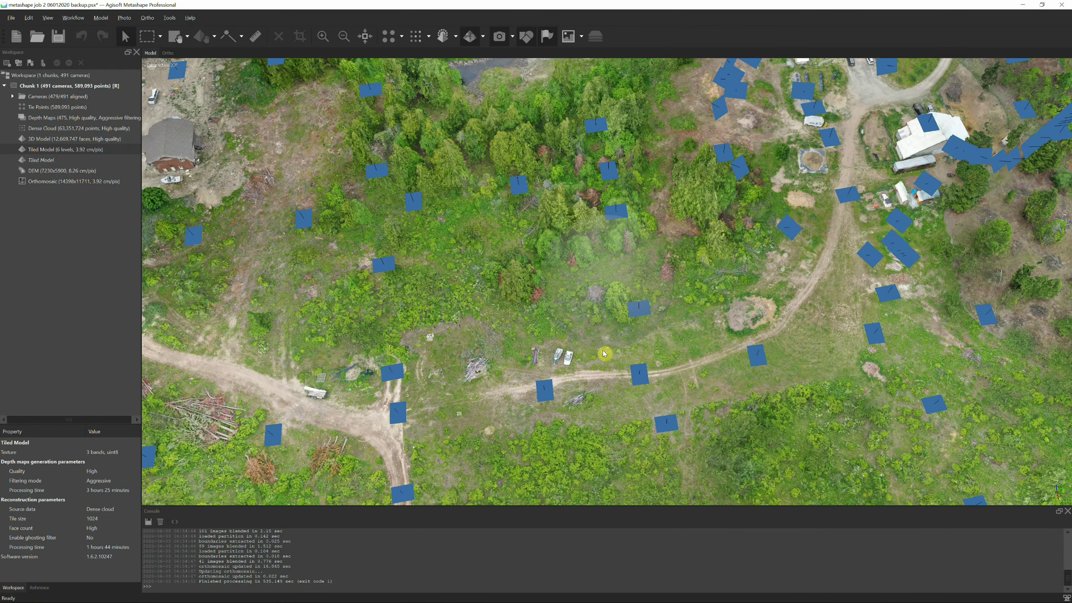
pyautogui.moveTo(628, 353); pyautogui.dragTo(629, 251, button='right')
pyautogui.moveTo(620, 369); pyautogui.dragTo(587, 346)
pyautogui.moveTo(703, 341); pyautogui.dragTo(719, 317)
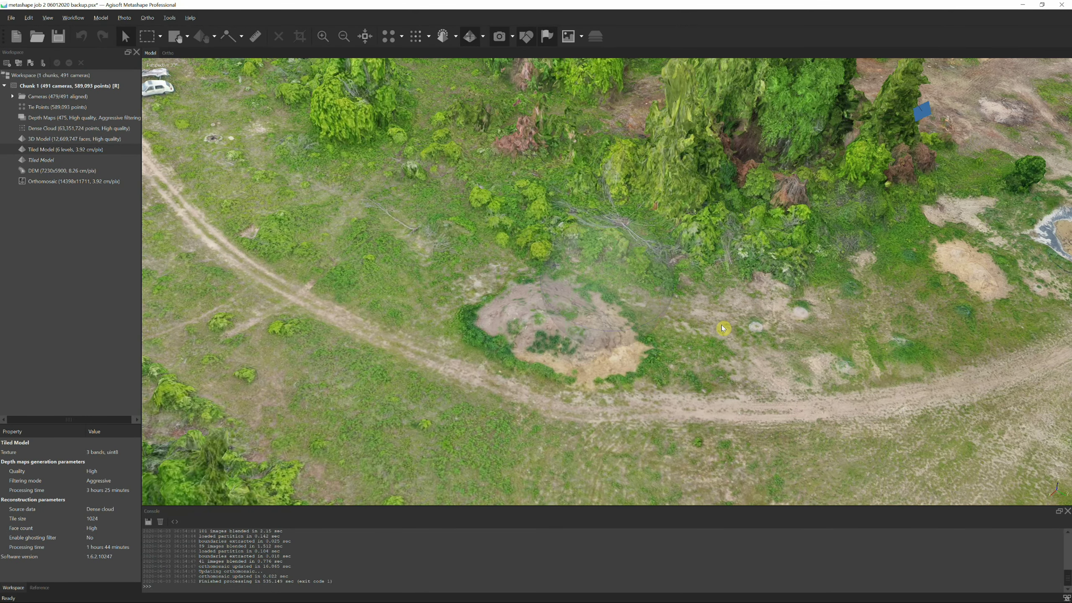
pyautogui.moveTo(894, 324); pyautogui.dragTo(622, 293)
pyautogui.moveTo(1017, 350); pyautogui.dragTo(621, 296)
pyautogui.moveTo(504, 402); pyautogui.dragTo(520, 348)
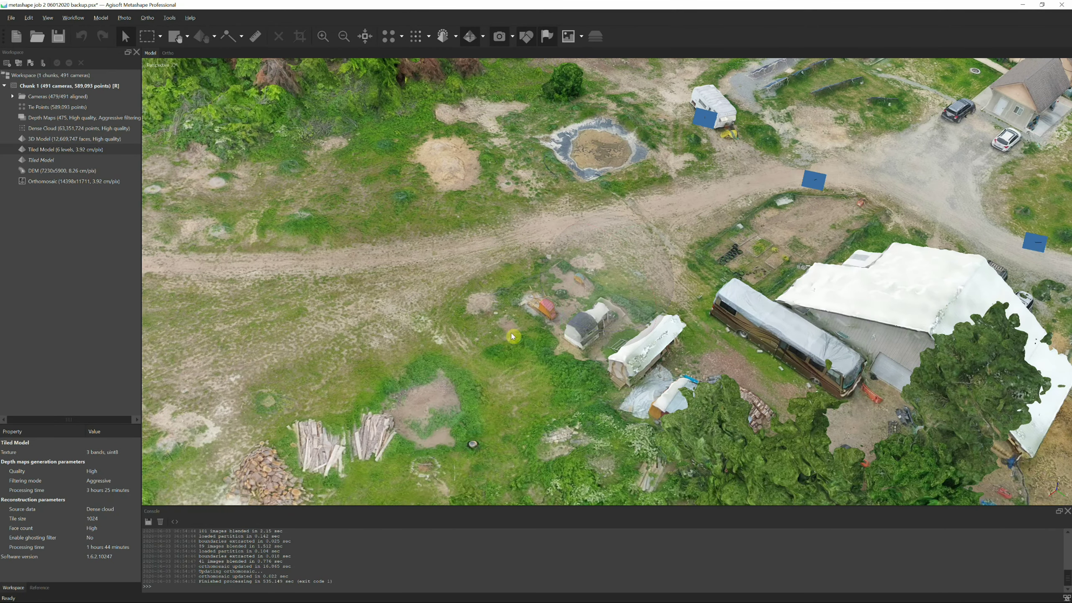
pyautogui.moveTo(560, 391); pyautogui.dragTo(618, 404, button='middle')
pyautogui.moveTo(618, 404); pyautogui.dragTo(766, 418)
pyautogui.moveTo(977, 234); pyautogui.dragTo(922, 262)
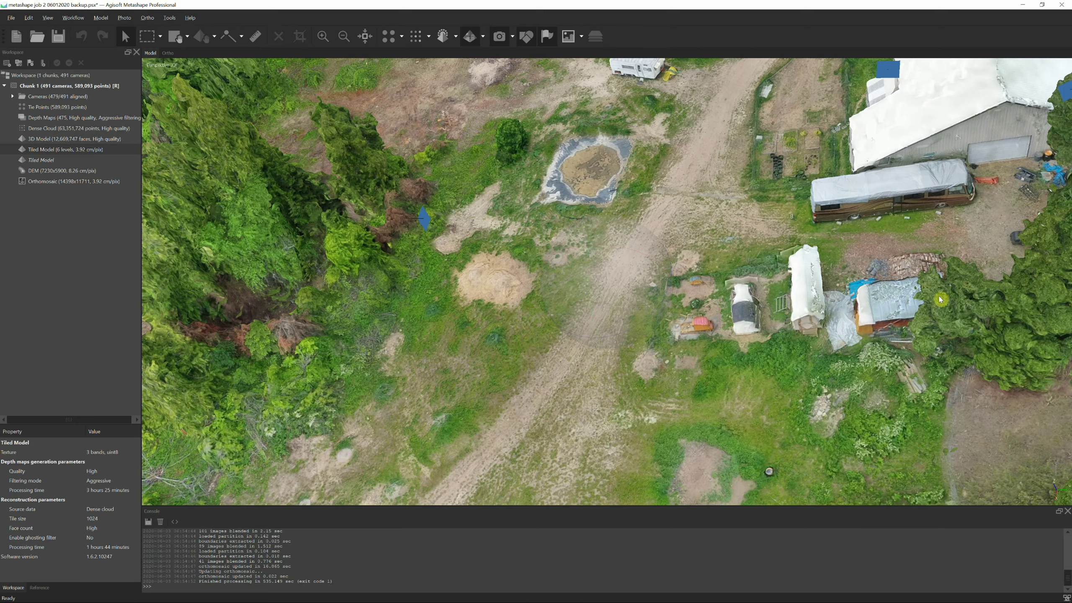
pyautogui.moveTo(939, 302); pyautogui.dragTo(602, 382)
# View the tiled model's wider site and camera coverage from above, and return to a close view of the dirt road near the barn
pyautogui.scroll(-2, 602, 382)
pyautogui.scroll(-3, 544, 376)
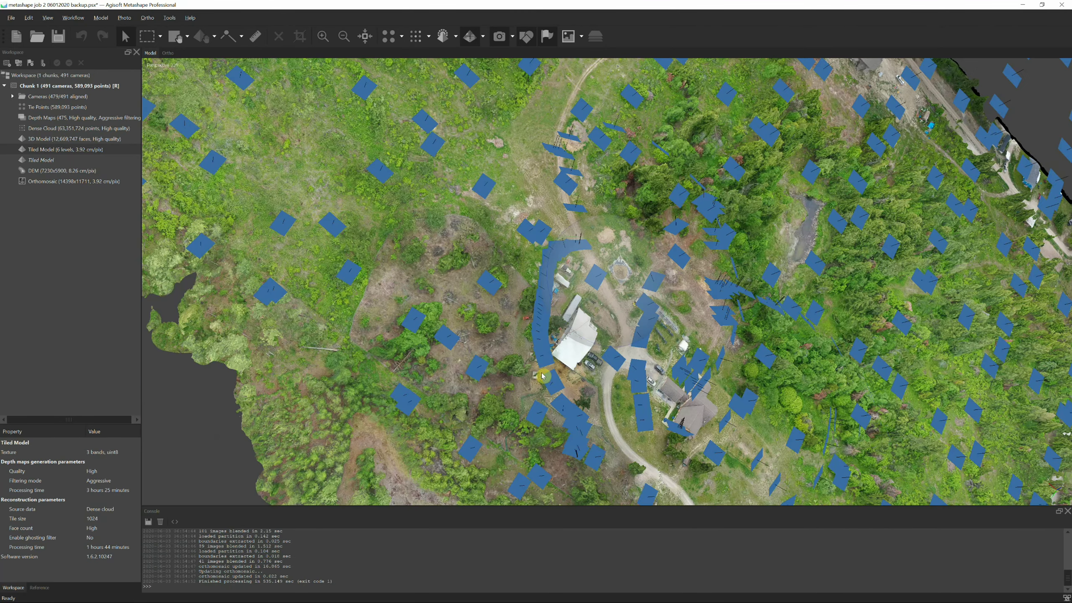
pyautogui.scroll(-2, 729, 410)
pyautogui.scroll(-2, 733, 411)
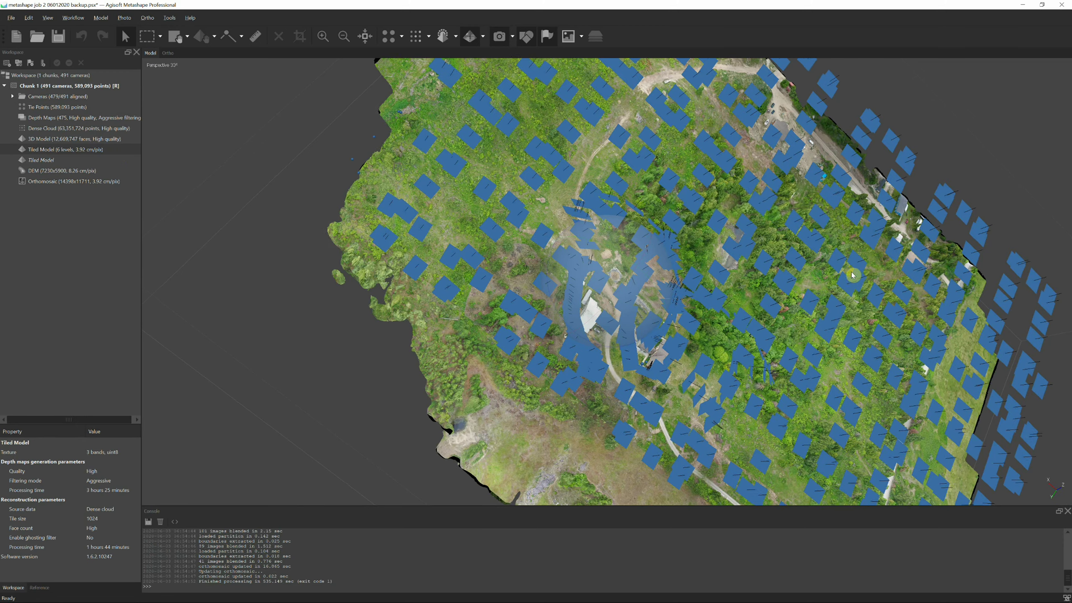
pyautogui.moveTo(851, 274); pyautogui.dragTo(612, 313)
pyautogui.scroll(5, 665, 297)
pyautogui.scroll(5, 675, 380)
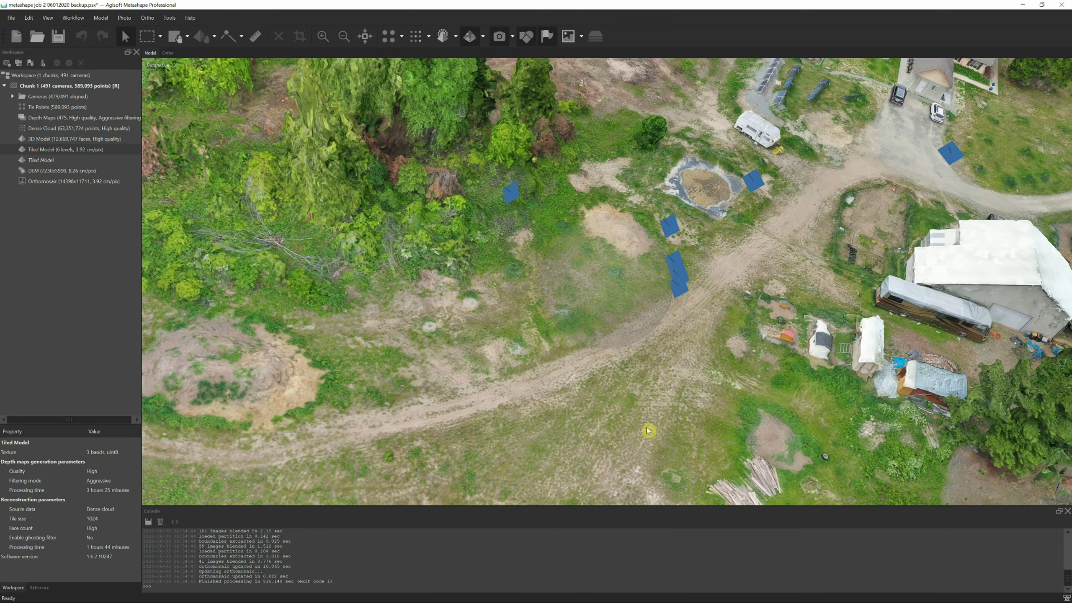
# Examine the tiled model's clearing, parked trailer, solar panels and mound beside the dirt road from above
pyautogui.moveTo(648, 430); pyautogui.dragTo(758, 384)
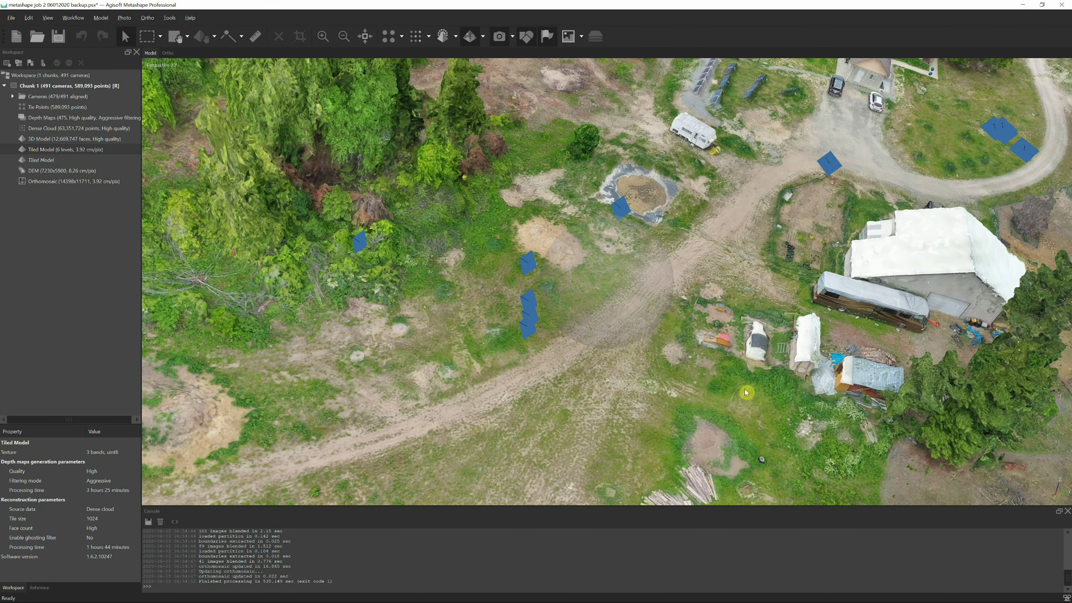
pyautogui.moveTo(701, 412); pyautogui.dragTo(934, 359)
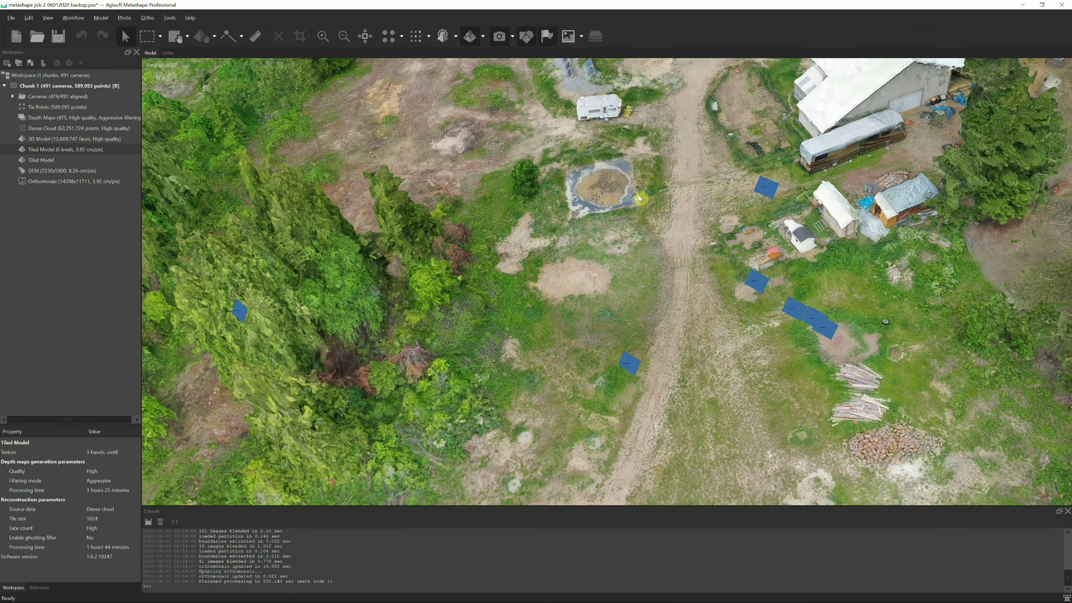
pyautogui.moveTo(617, 254); pyautogui.dragTo(739, 385)
pyautogui.scroll(5, 739, 384)
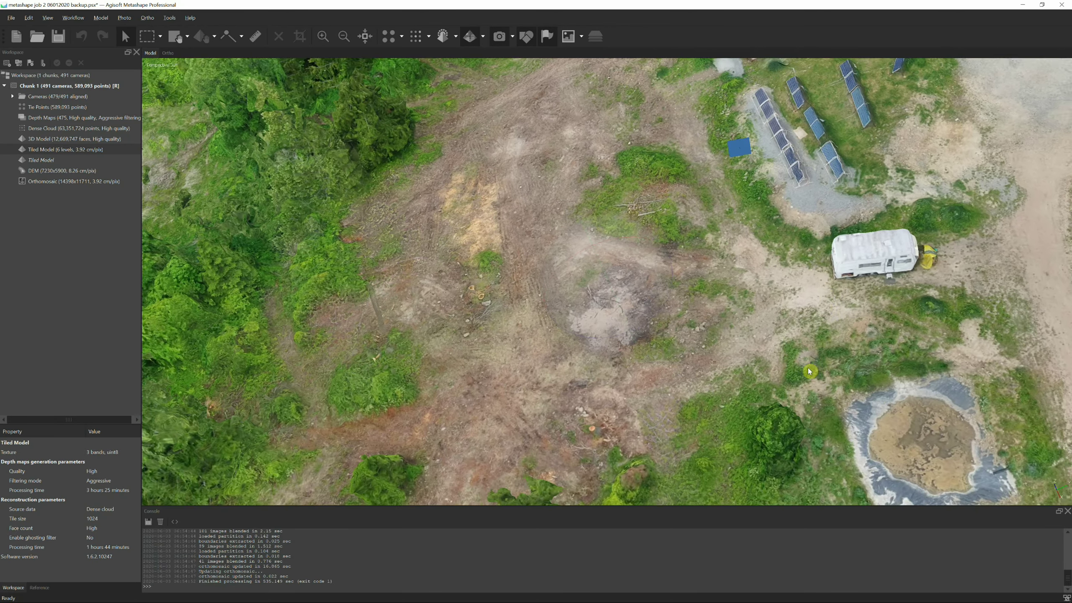
pyautogui.moveTo(809, 371); pyautogui.dragTo(632, 326)
pyautogui.scroll(-10, 632, 326)
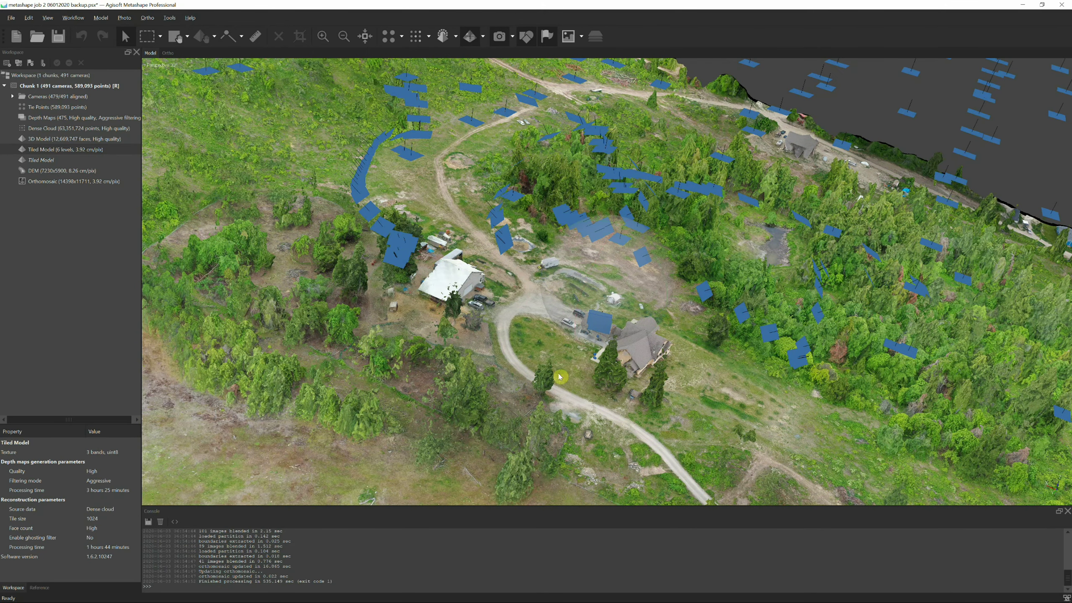
# Examine the whole tiled model and its camera coverage from overhead and from low angles facing the barn and forest
pyautogui.scroll(4, 413, 307)
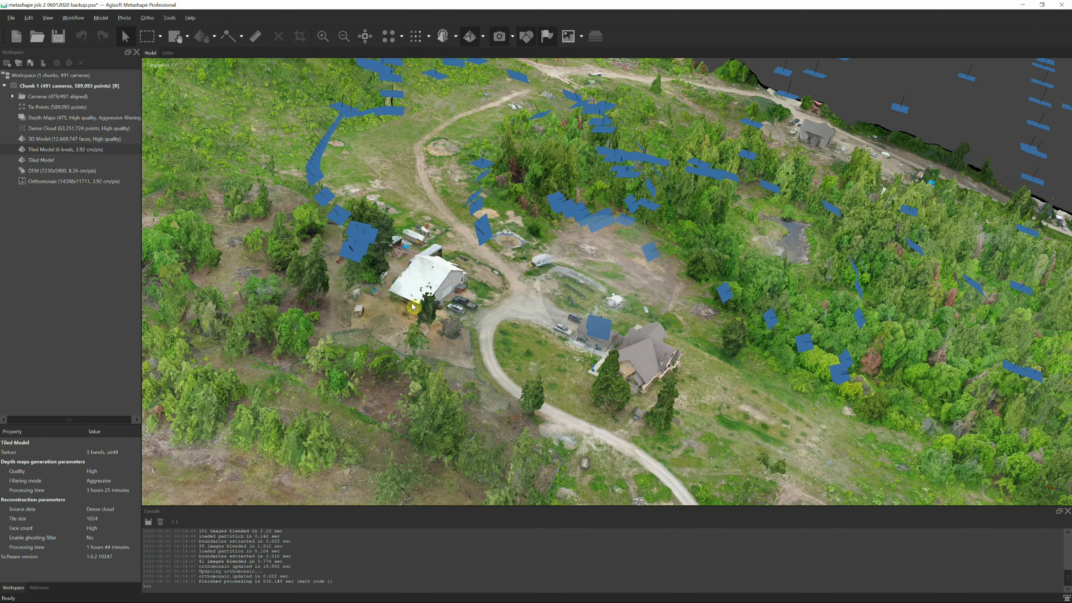
pyautogui.moveTo(299, 325); pyautogui.dragTo(678, 300)
pyautogui.scroll(-1, 678, 300)
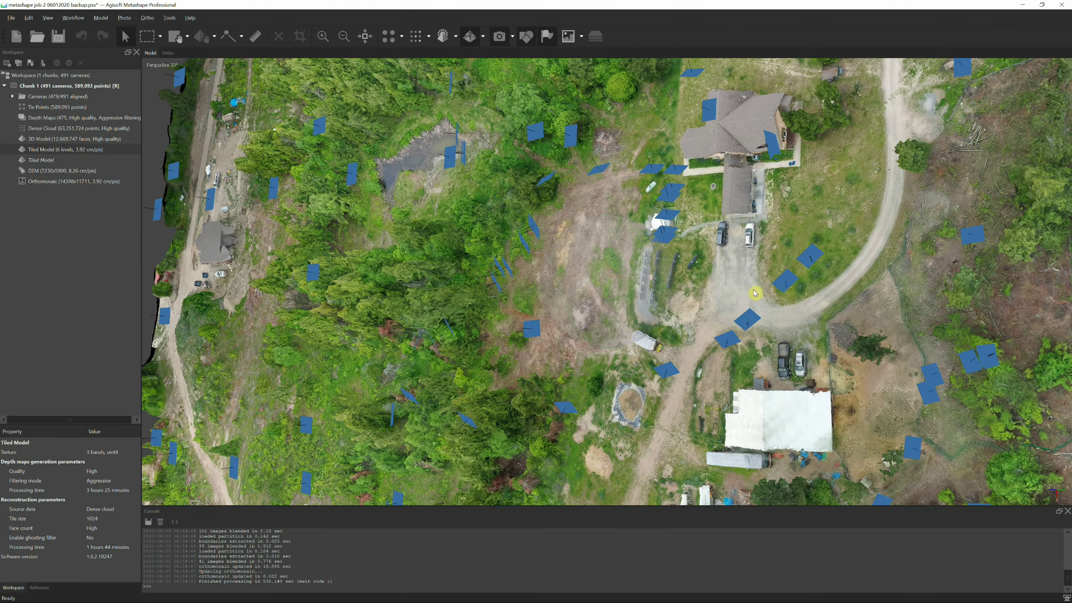
pyautogui.scroll(-3, 655, 261)
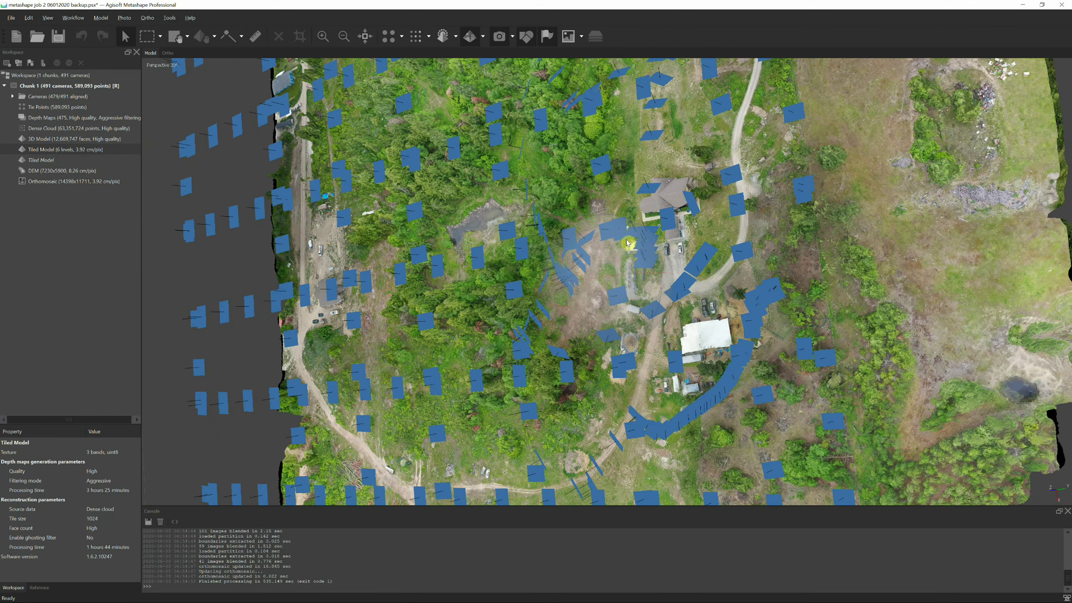
pyautogui.moveTo(656, 253); pyautogui.dragTo(879, 319)
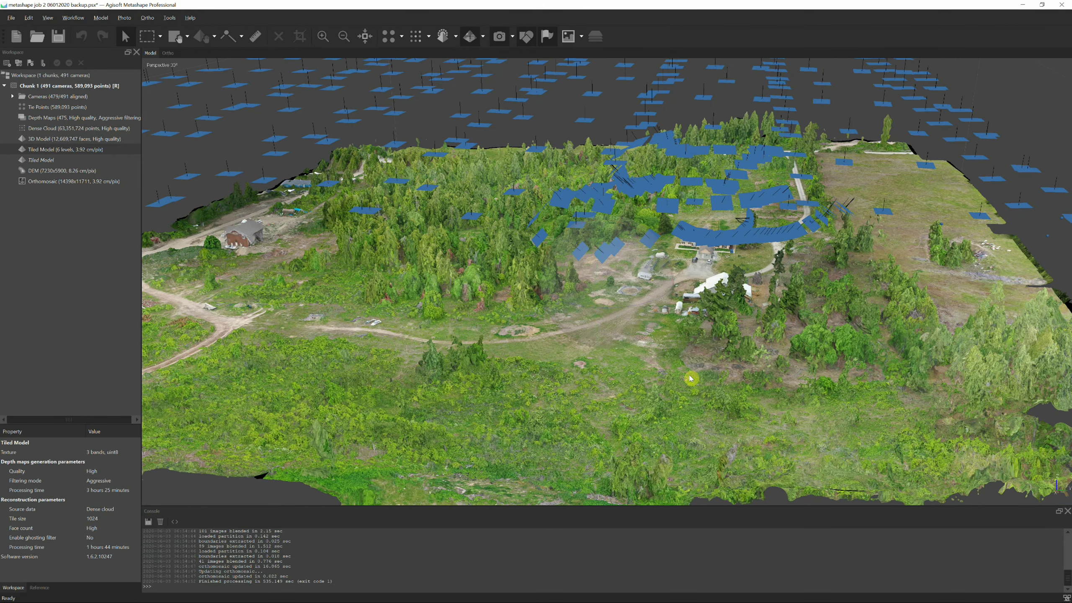
pyautogui.moveTo(637, 400); pyautogui.dragTo(680, 418)
pyautogui.moveTo(834, 297); pyautogui.dragTo(838, 319)
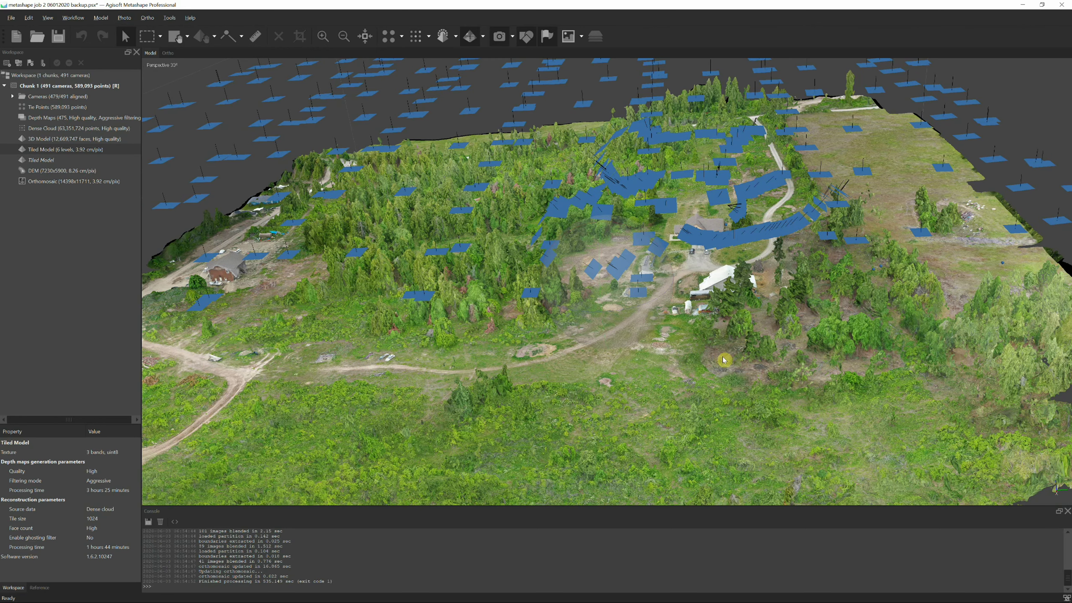
pyautogui.moveTo(727, 362); pyautogui.dragTo(723, 370)
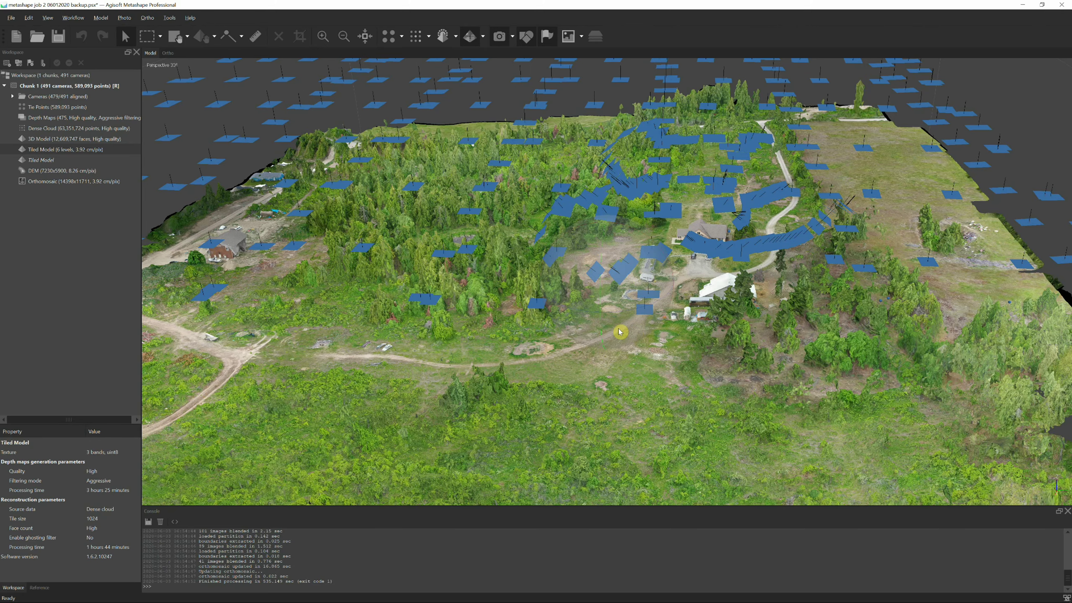
pyautogui.scroll(5, 622, 335)
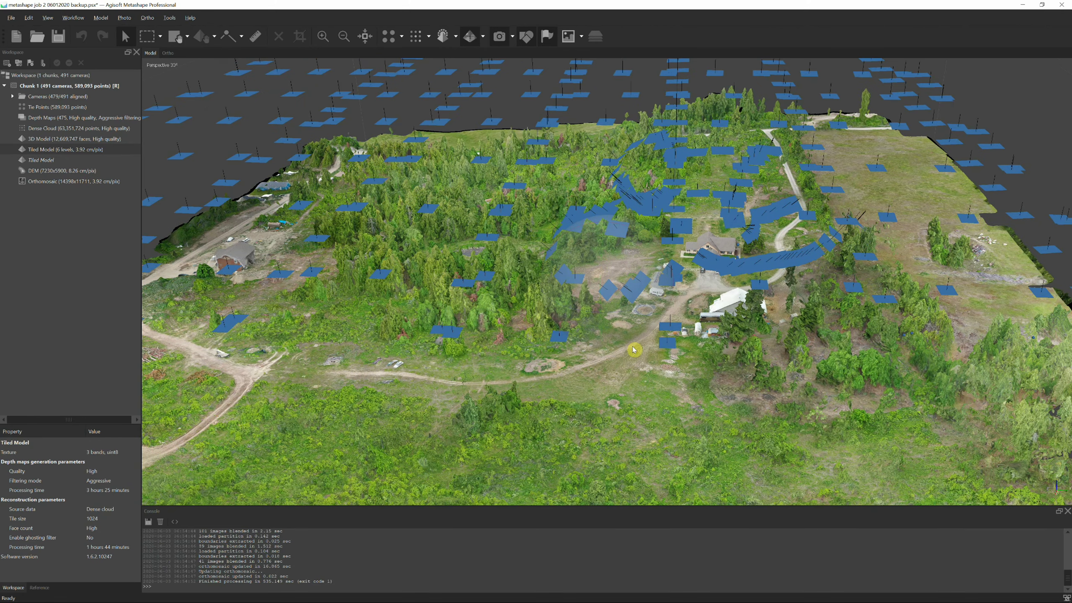
pyautogui.scroll(6, 648, 389)
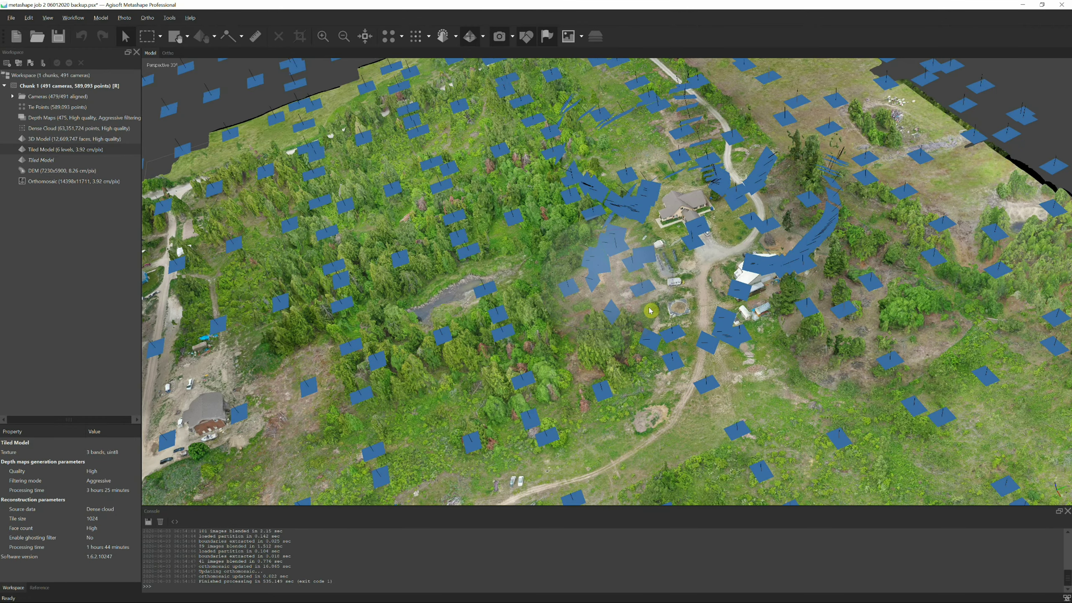
# Examine the tiled model from overhead and from low angles across the driveway, open field and dense forest
pyautogui.scroll(4, 683, 306)
pyautogui.moveTo(718, 306); pyautogui.dragTo(678, 230)
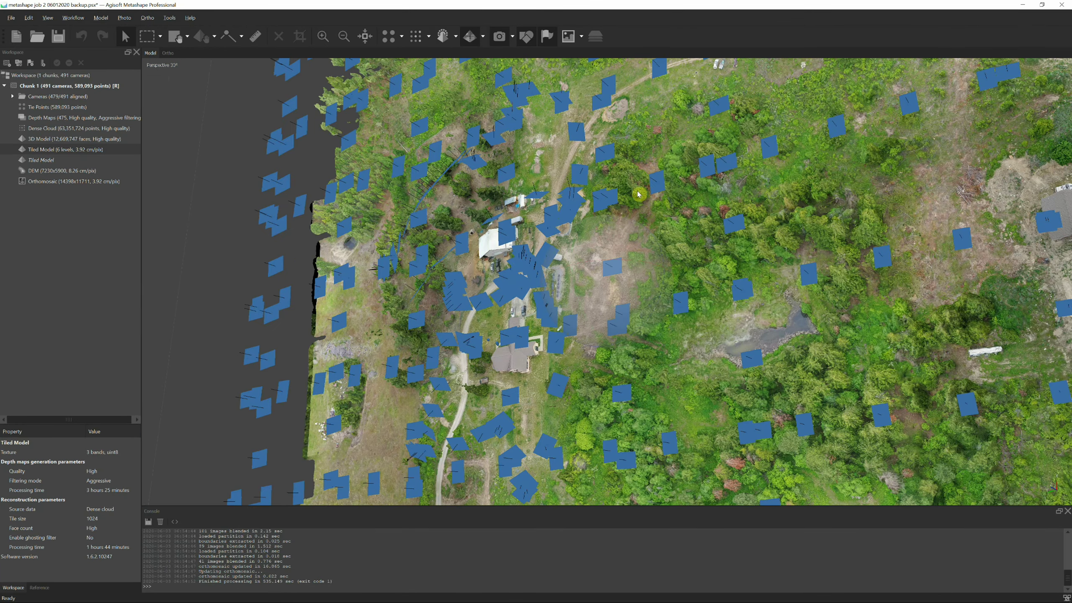
pyautogui.moveTo(634, 189); pyautogui.dragTo(733, 289)
pyautogui.moveTo(530, 306); pyautogui.dragTo(719, 301)
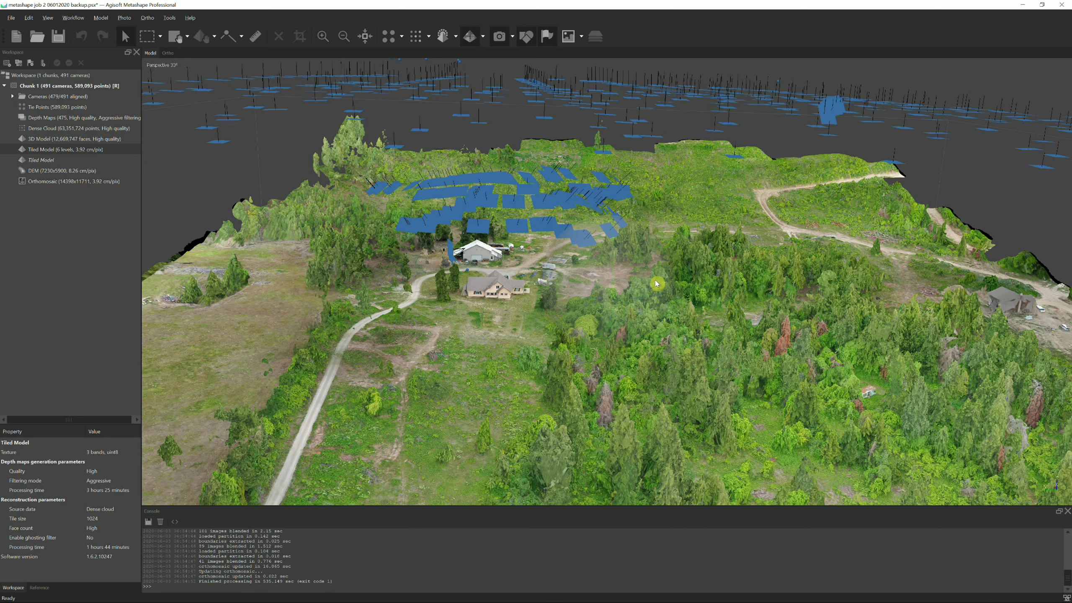
pyautogui.moveTo(678, 278); pyautogui.dragTo(690, 335)
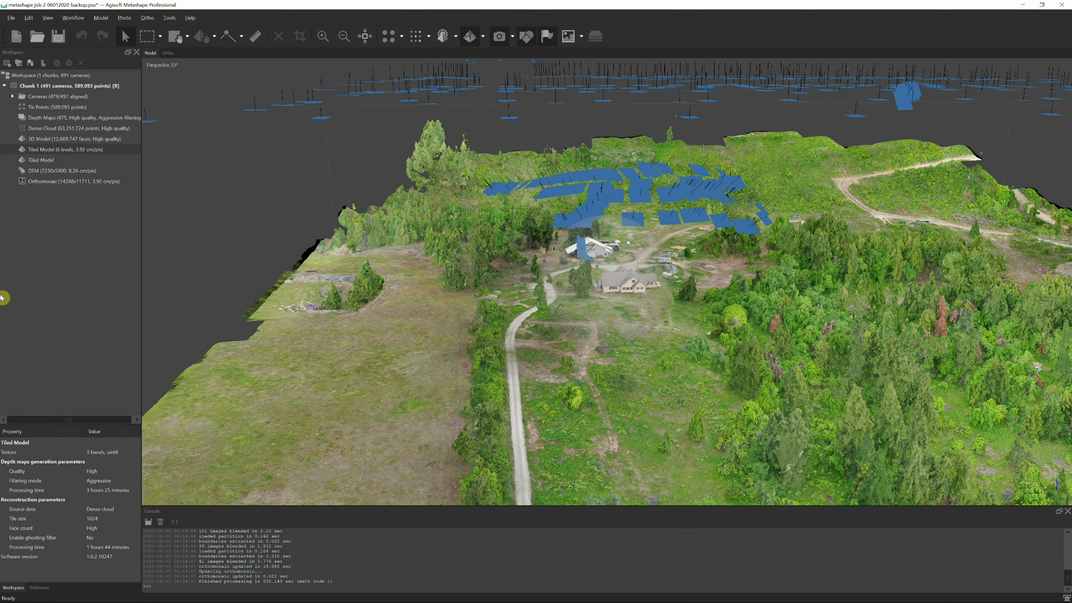
pyautogui.moveTo(725, 374); pyautogui.dragTo(750, 387)
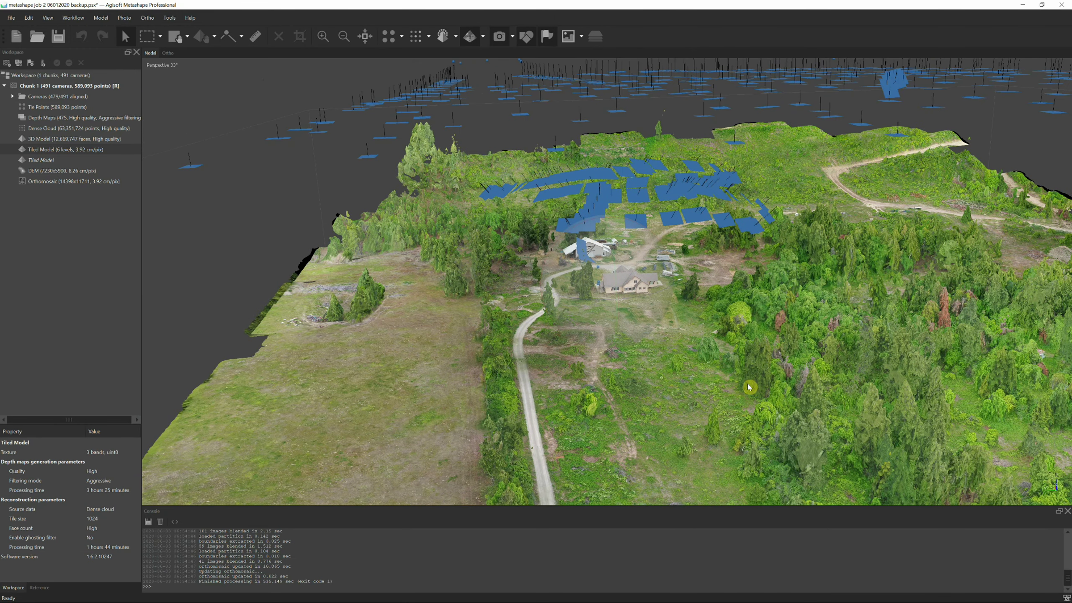
pyautogui.moveTo(737, 311); pyautogui.dragTo(691, 315)
pyautogui.moveTo(769, 366); pyautogui.dragTo(574, 347)
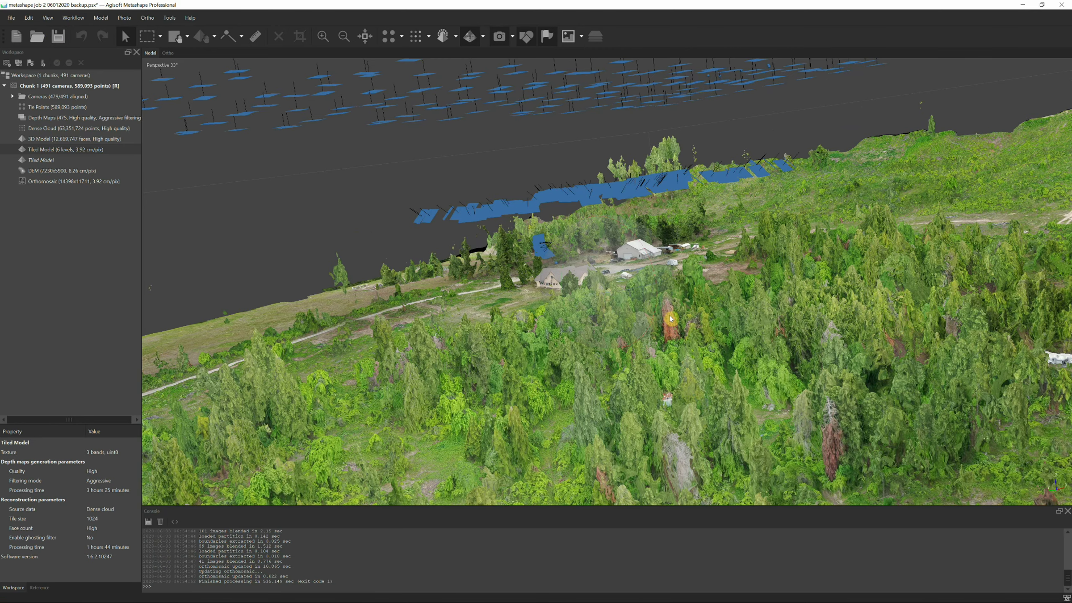
pyautogui.moveTo(671, 319)
pyautogui.mouseDown()
pyautogui.moveTo(696, 323)
pyautogui.moveTo(633, 324)
pyautogui.moveTo(675, 321)
pyautogui.moveTo(636, 340)
pyautogui.moveTo(650, 334)
pyautogui.moveTo(637, 328)
pyautogui.moveTo(707, 343)
pyautogui.moveTo(661, 331)
pyautogui.mouseUp()
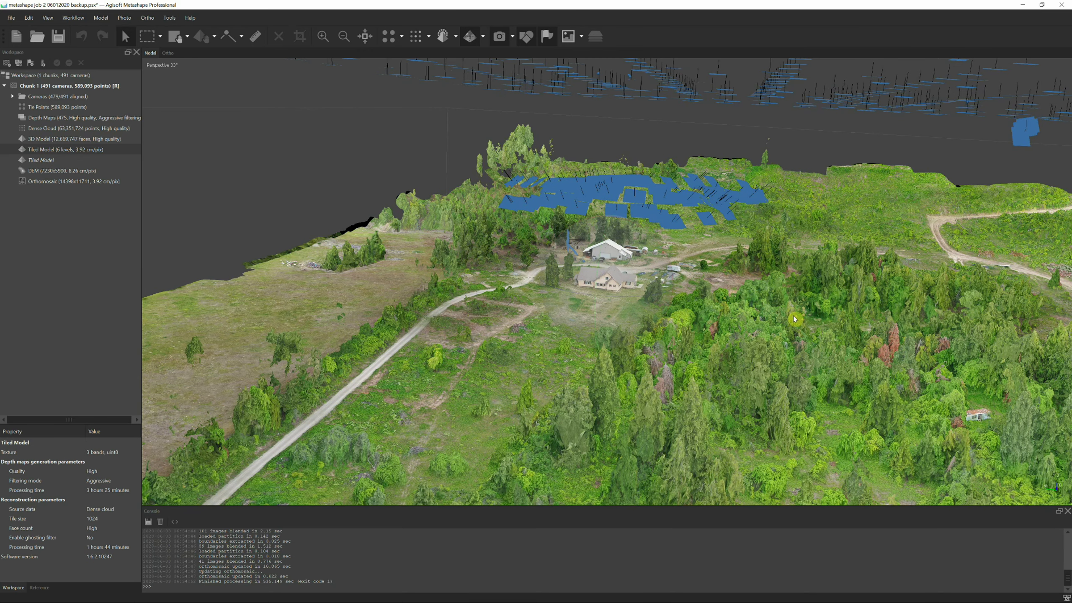
# Inspect the camera positions and tiled model around the house, barn and driveway from high oblique angles
pyautogui.moveTo(793, 319); pyautogui.dragTo(769, 315)
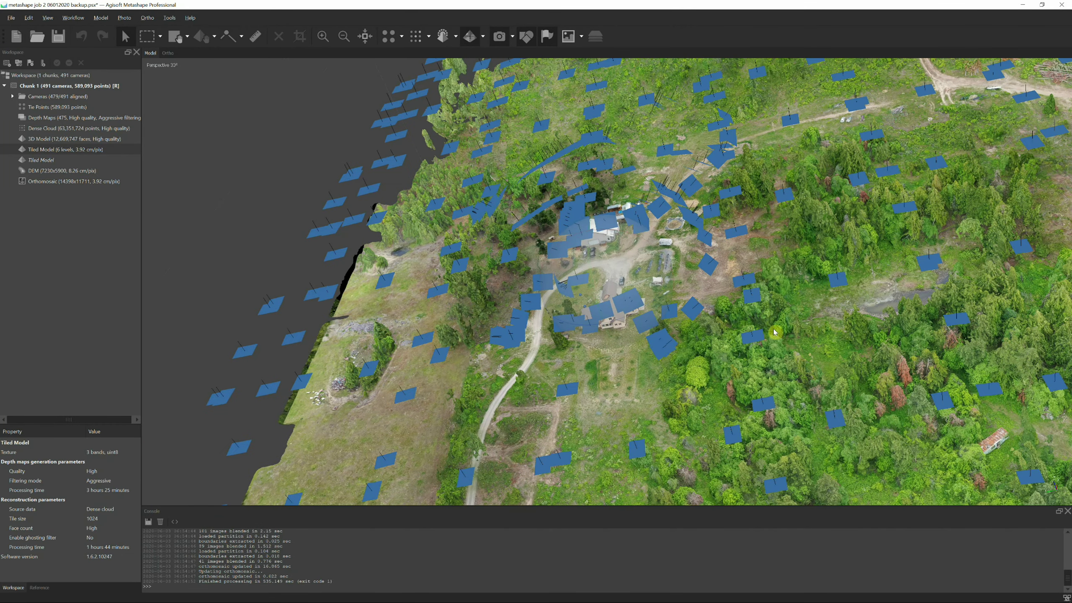
pyautogui.moveTo(694, 282); pyautogui.dragTo(685, 242)
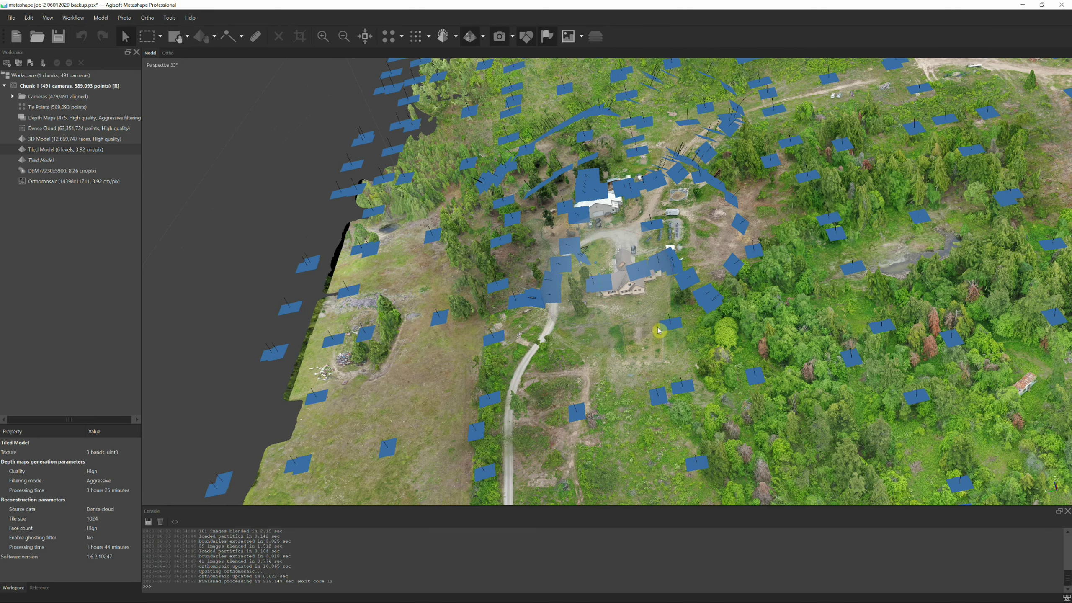
pyautogui.moveTo(659, 325)
pyautogui.mouseDown()
pyautogui.moveTo(648, 332)
pyautogui.moveTo(646, 323)
pyautogui.mouseUp()
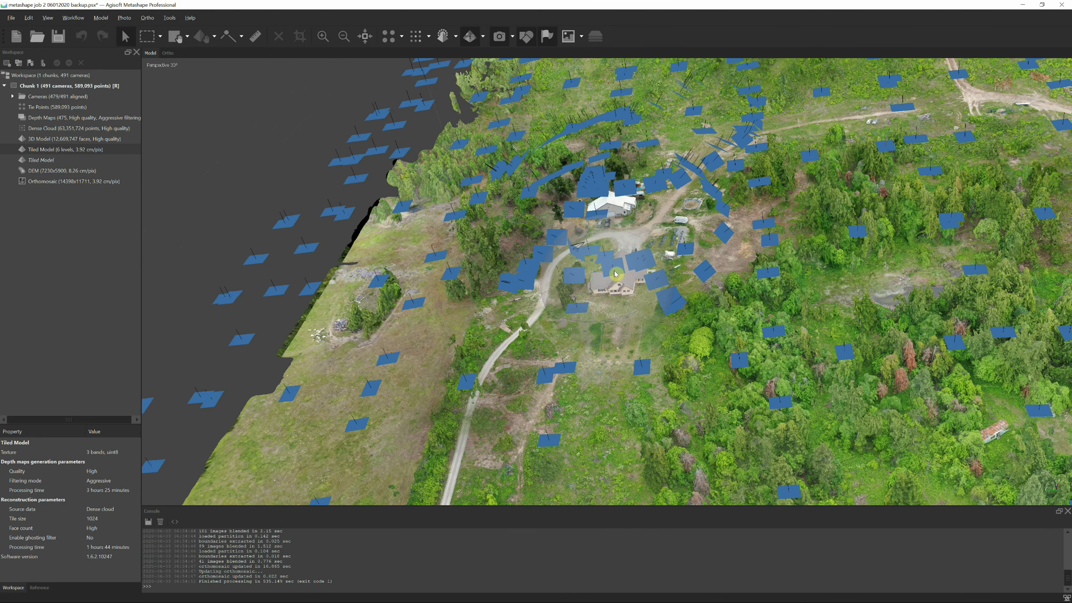
pyautogui.moveTo(797, 359); pyautogui.dragTo(803, 371)
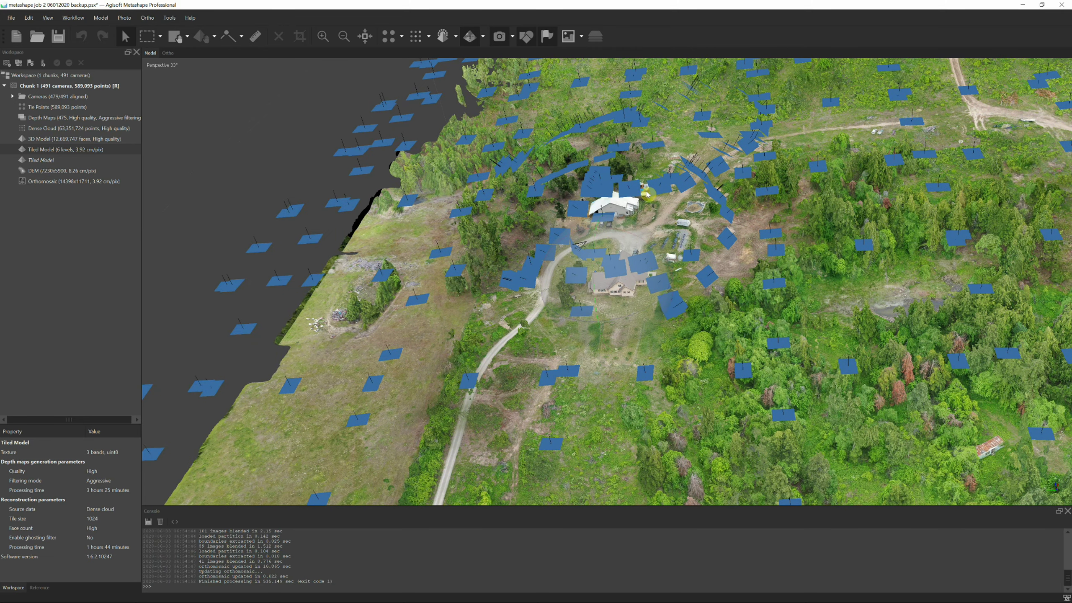
pyautogui.moveTo(619, 331); pyautogui.dragTo(622, 349)
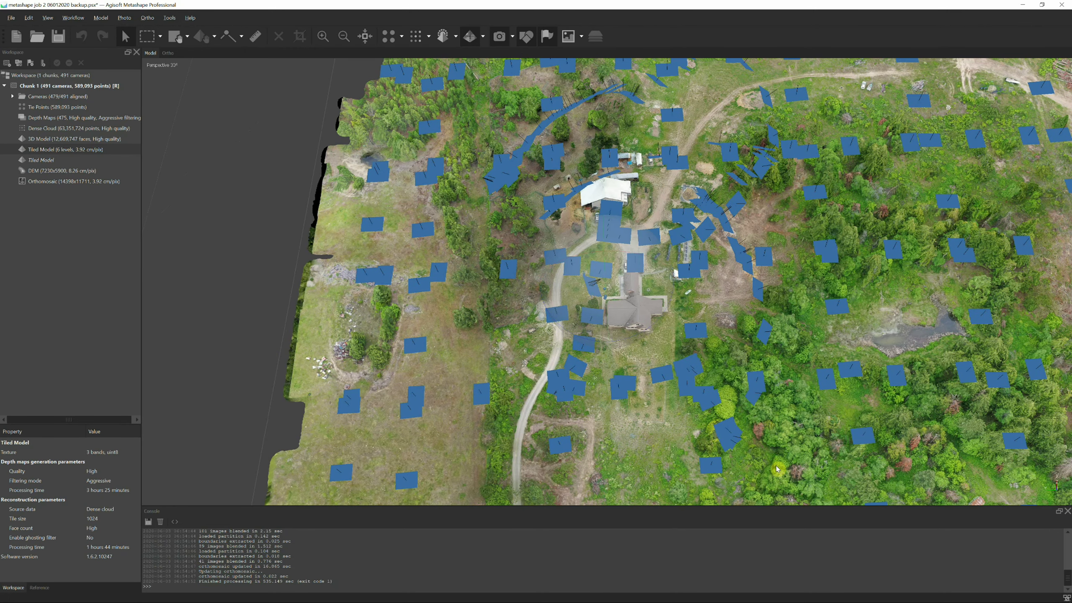
pyautogui.moveTo(824, 205); pyautogui.dragTo(683, 123)
pyautogui.moveTo(750, 309); pyautogui.dragTo(666, 258)
# Examine the tiled model's detail on the house, solar panels, barn and surrounding trees from close low angles
pyautogui.scroll(5, 667, 258)
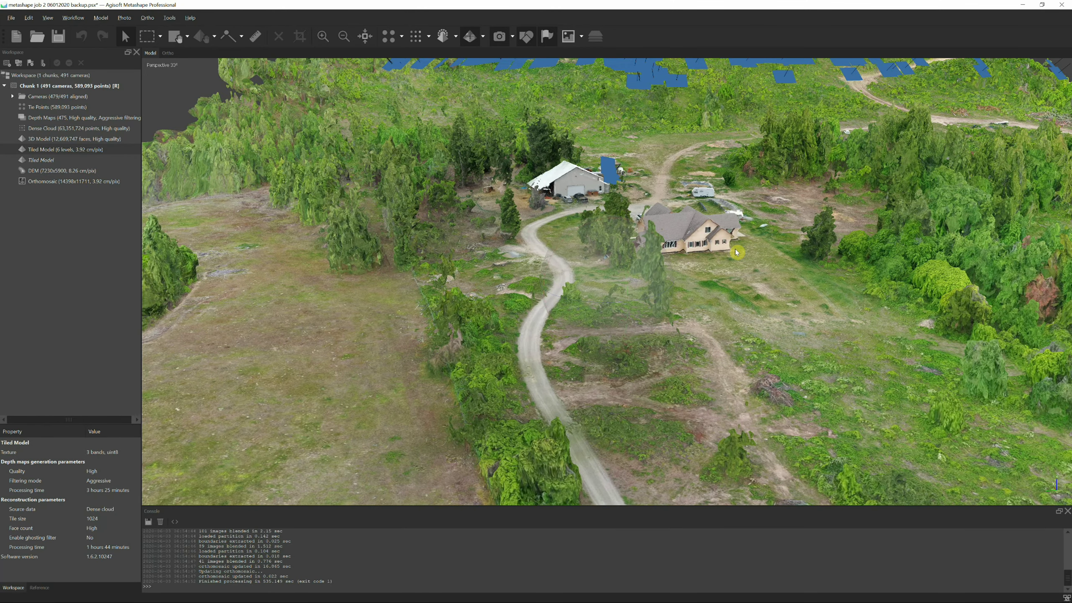
pyautogui.moveTo(743, 247); pyautogui.dragTo(820, 266)
pyautogui.moveTo(750, 268); pyautogui.dragTo(738, 287)
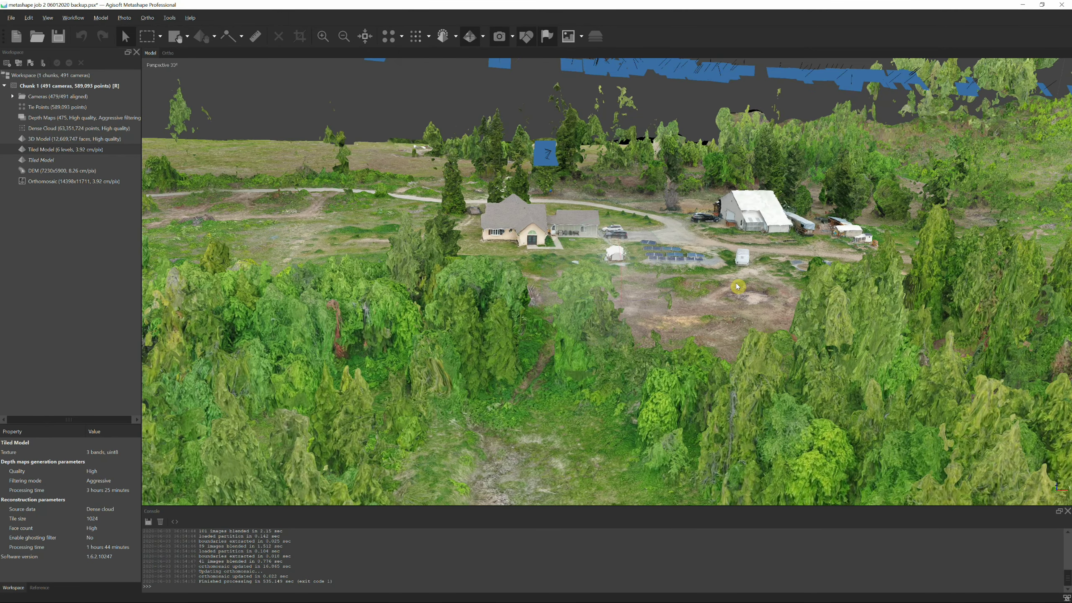
pyautogui.scroll(2, 736, 284)
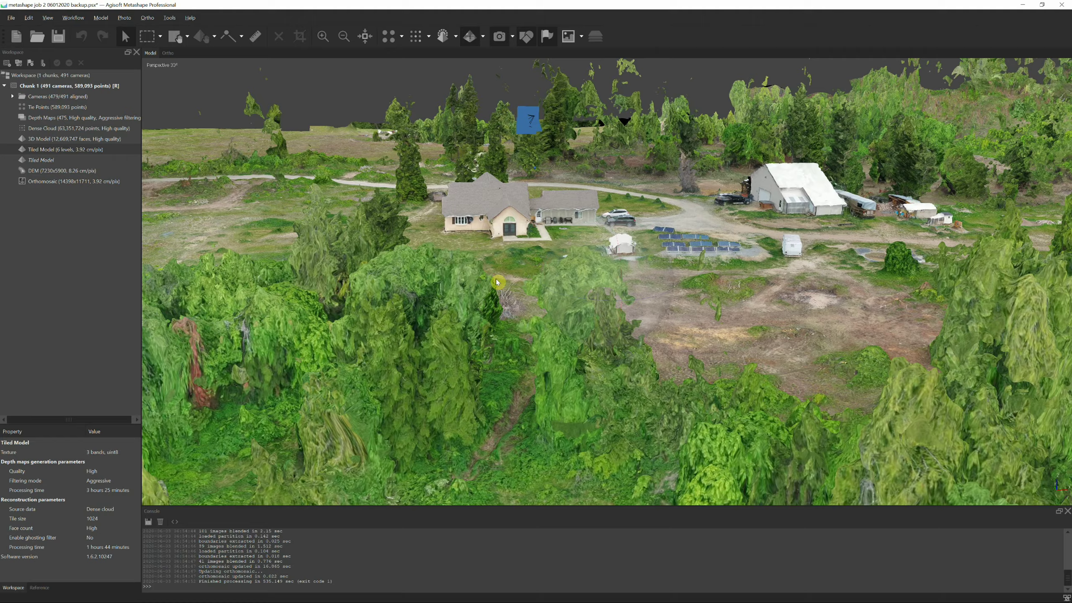
pyautogui.moveTo(496, 279); pyautogui.dragTo(516, 325)
pyautogui.moveTo(839, 414); pyautogui.dragTo(893, 427)
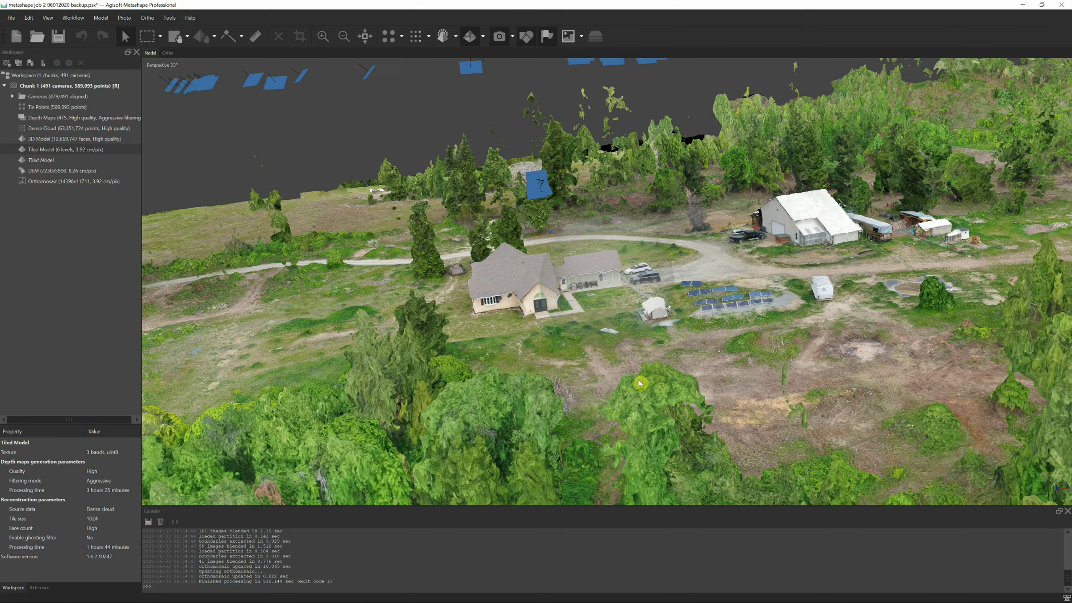
pyautogui.moveTo(639, 384); pyautogui.dragTo(806, 244)
pyautogui.moveTo(948, 302); pyautogui.dragTo(1031, 282)
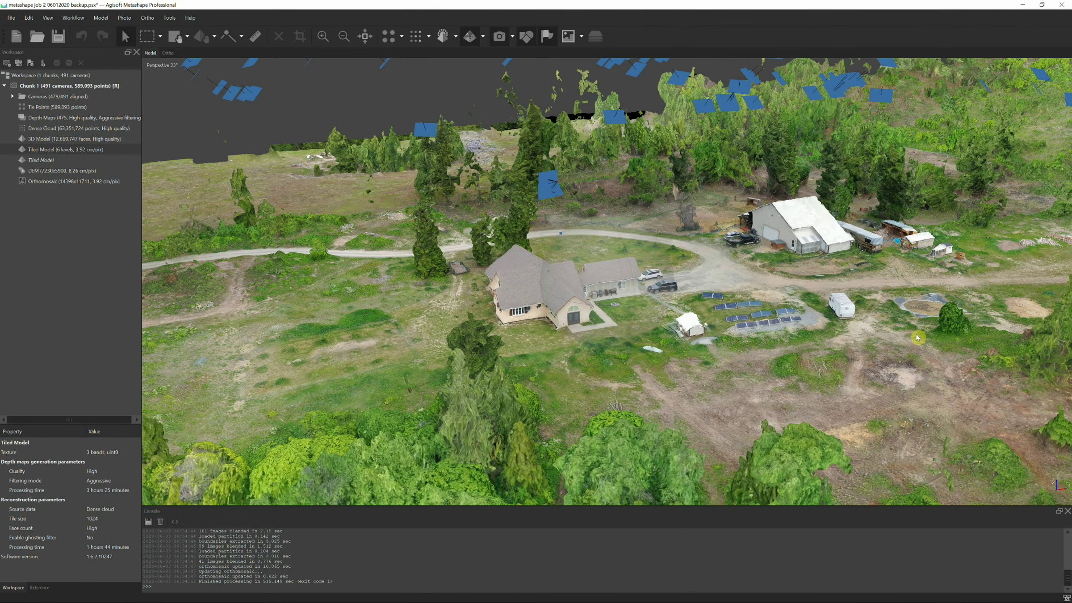
pyautogui.scroll(-3, 722, 364)
pyautogui.moveTo(708, 359); pyautogui.dragTo(668, 362)
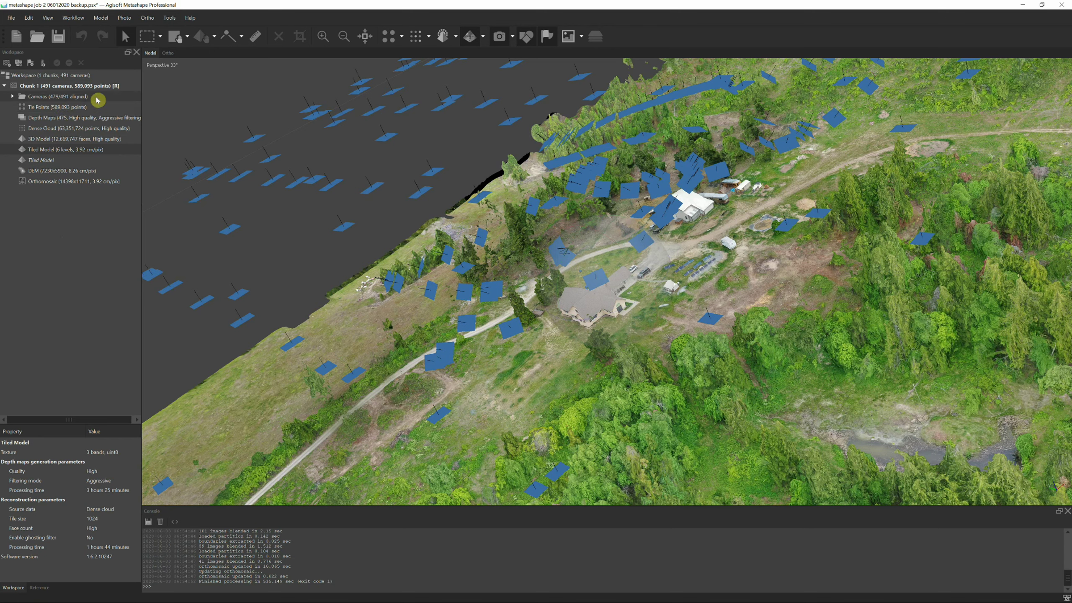
# Review the processing properties of the Tie Points and the Depth Maps
pyautogui.click(59, 108)
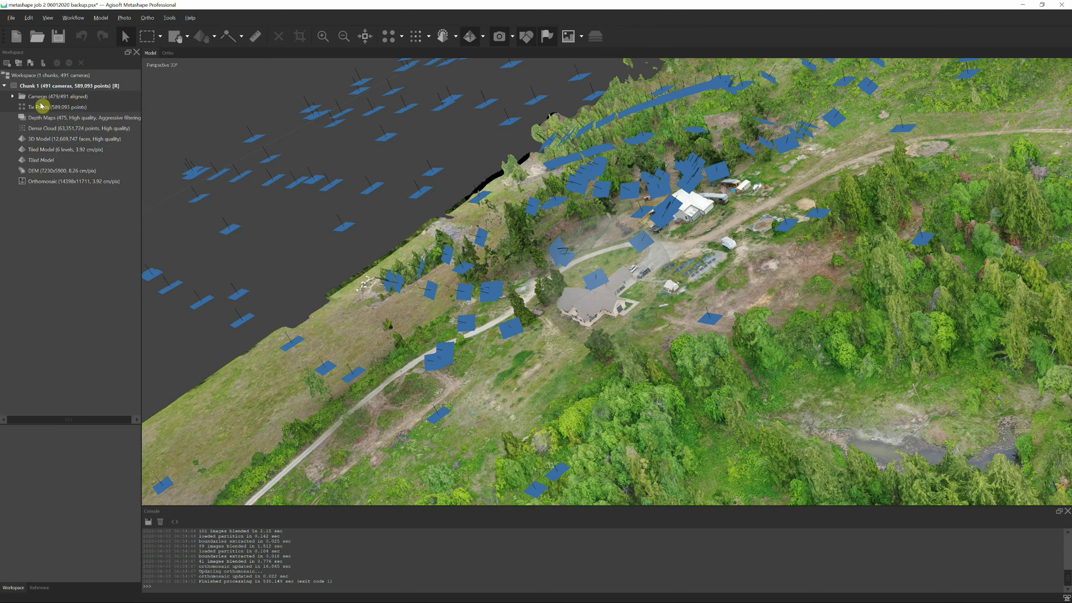
pyautogui.click(67, 109)
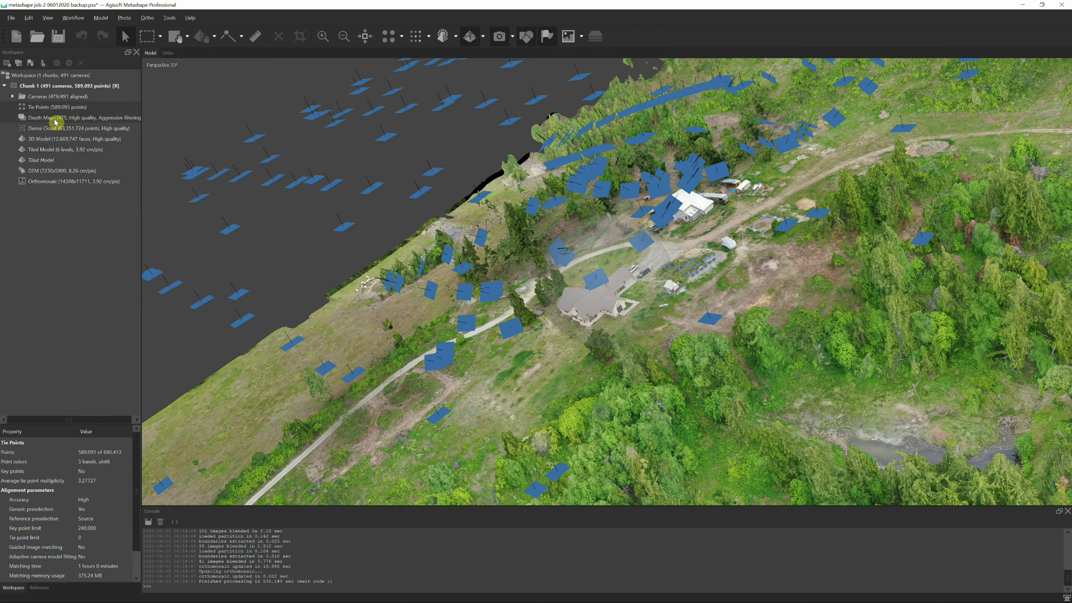
pyautogui.click(61, 119)
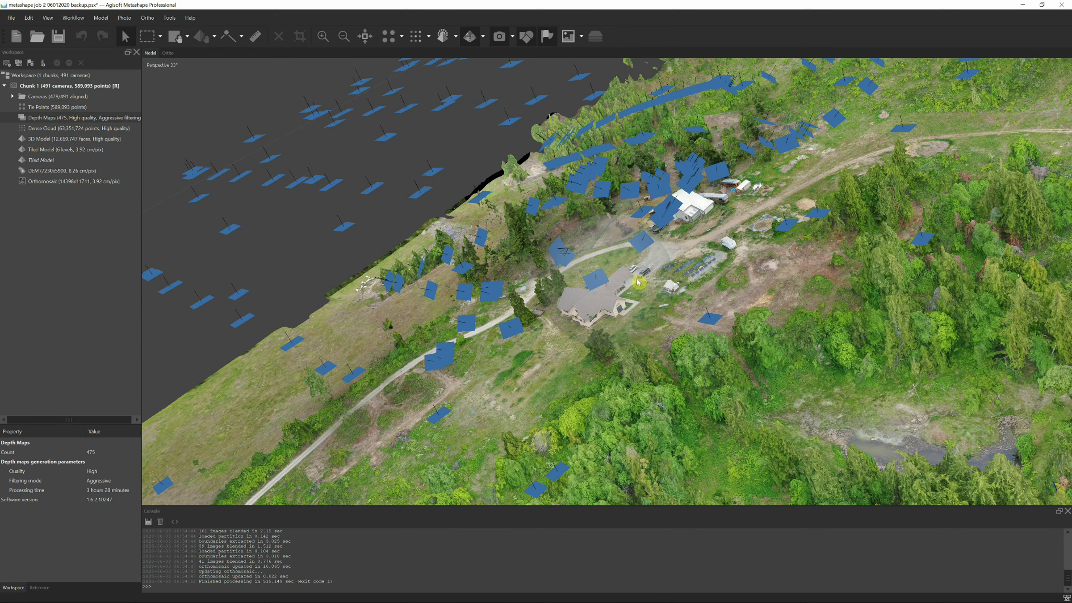
pyautogui.moveTo(639, 283); pyautogui.dragTo(701, 280)
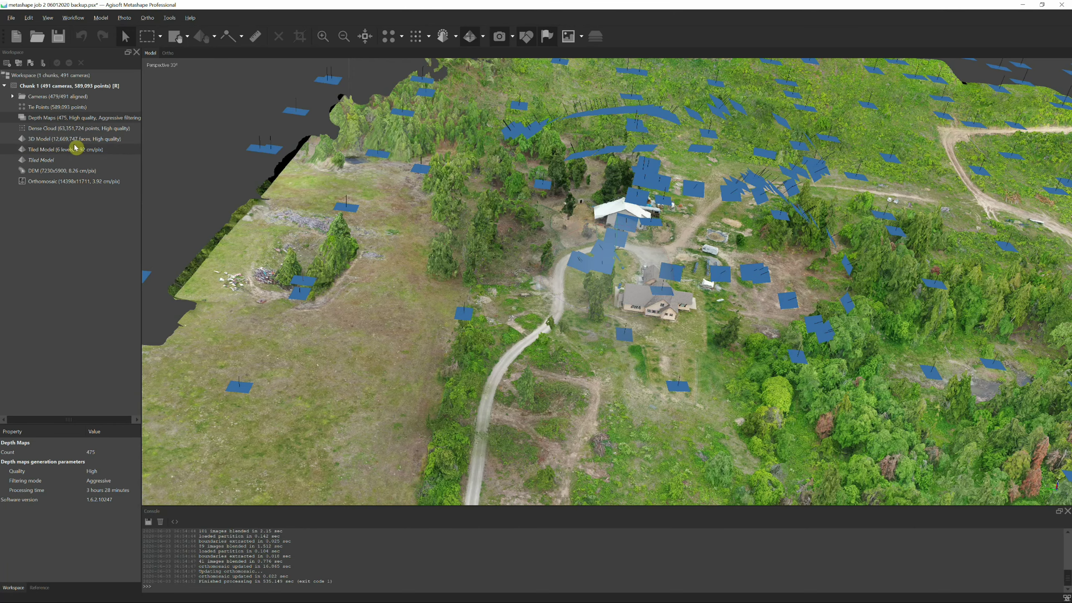
# Open the DEM and enlarge the elevation map around the house and barn
pyautogui.doubleClick(59, 171)
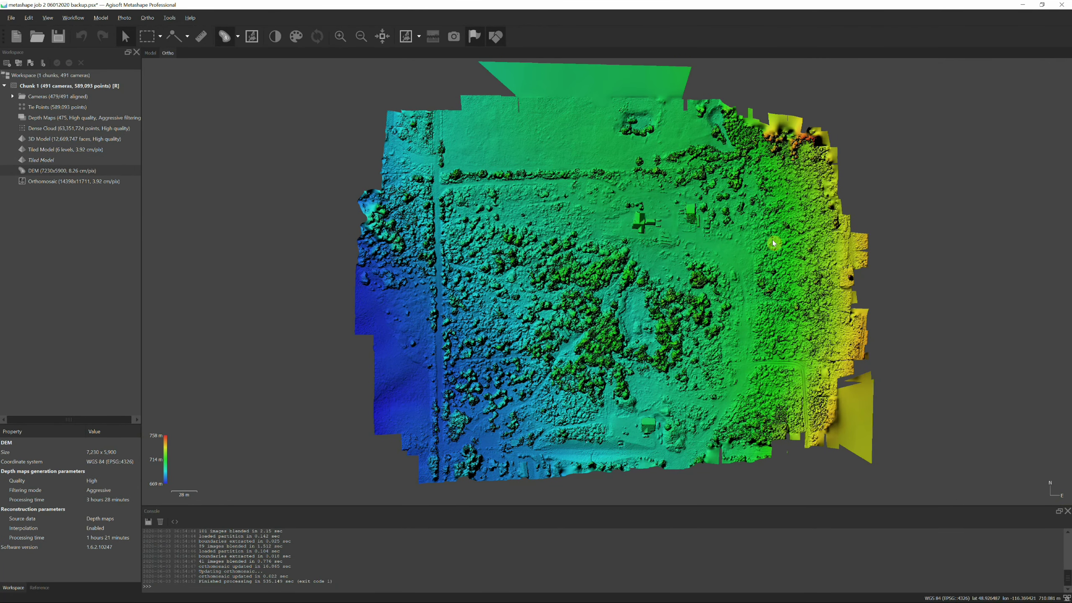
pyautogui.scroll(2, 647, 248)
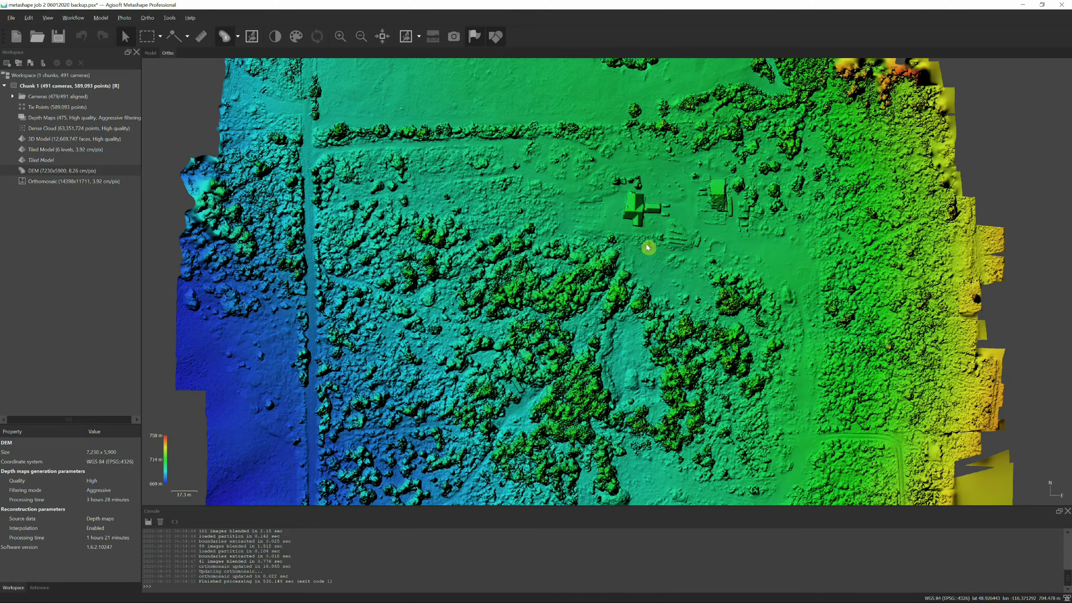
# Examine the DEM's elevation colours from the low western ground across the woods to the house and the eastern slope
pyautogui.scroll(-1, 645, 247)
pyautogui.scroll(-1, 589, 212)
pyautogui.moveTo(589, 212); pyautogui.dragTo(588, 210)
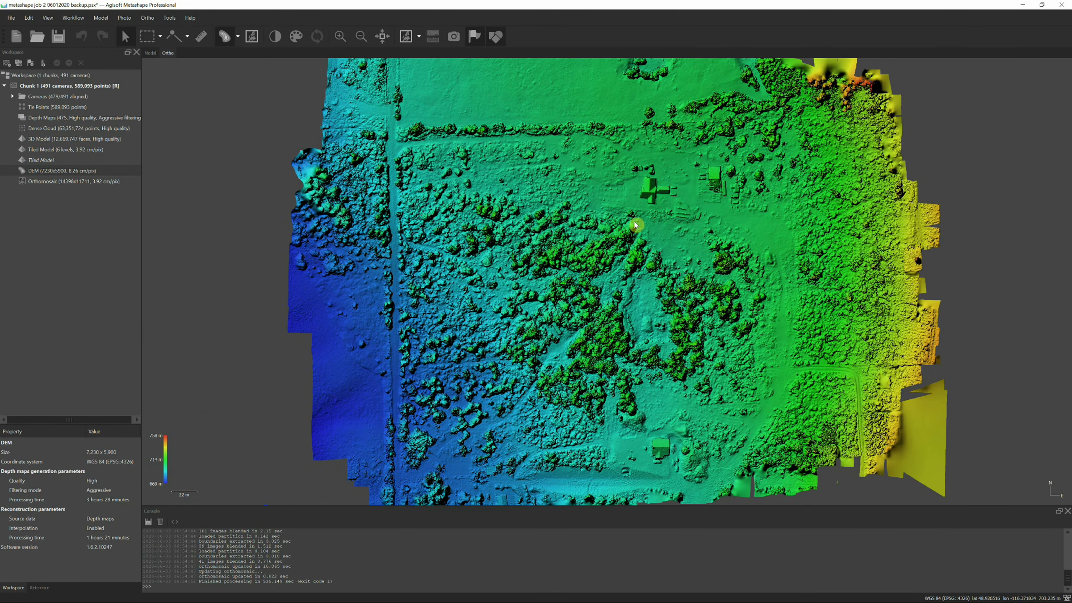
pyautogui.scroll(2, 633, 258)
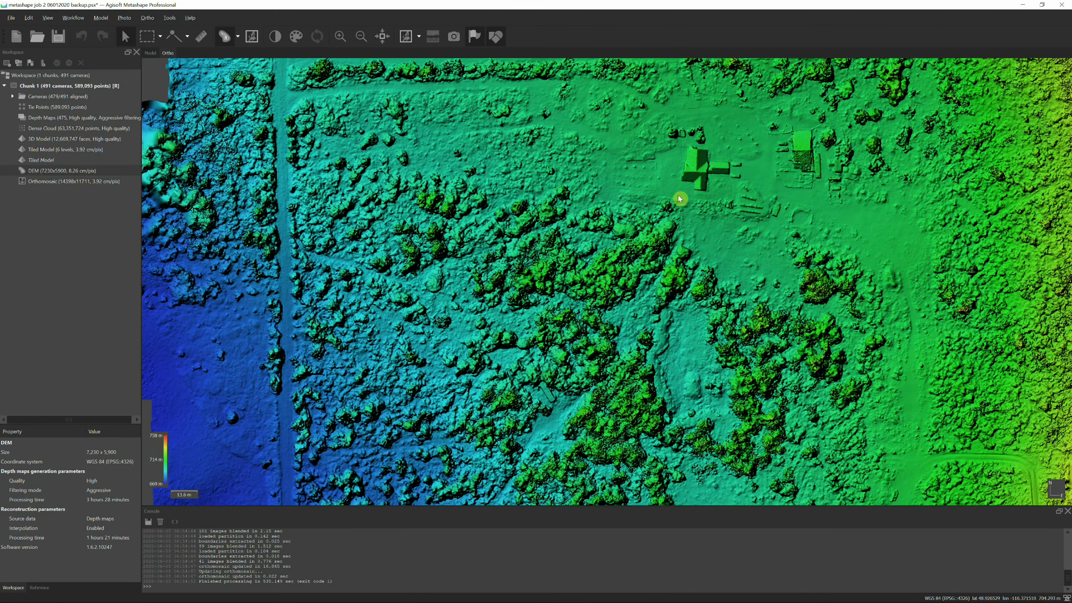
pyautogui.moveTo(622, 172); pyautogui.dragTo(618, 318)
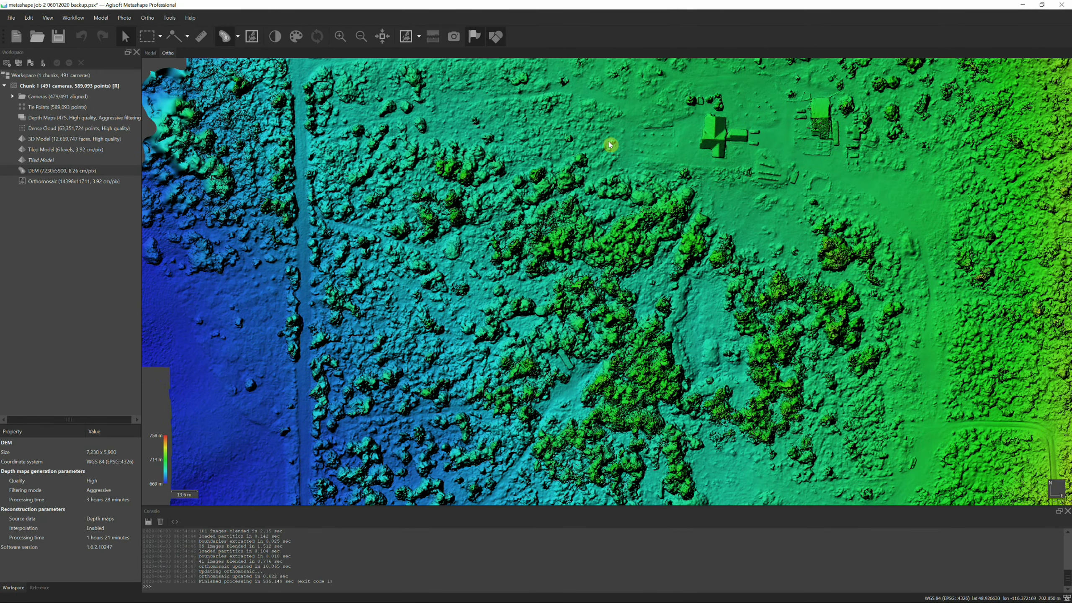
pyautogui.moveTo(740, 257); pyautogui.dragTo(753, 174)
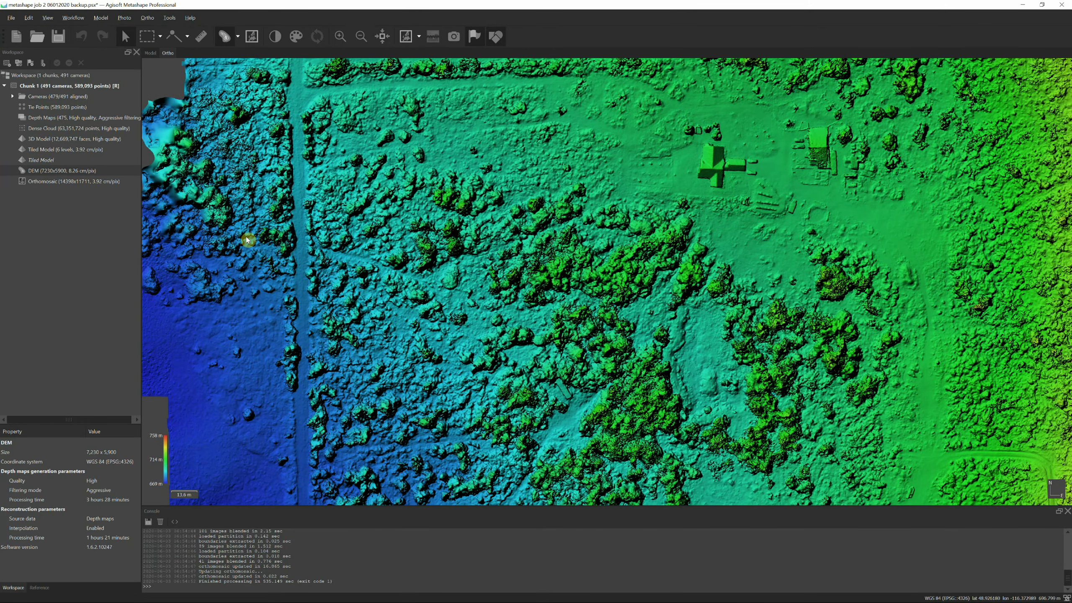
# Open the orthomosaic and inspect the house roof and the parked vehicles at close range
pyautogui.doubleClick(52, 183)
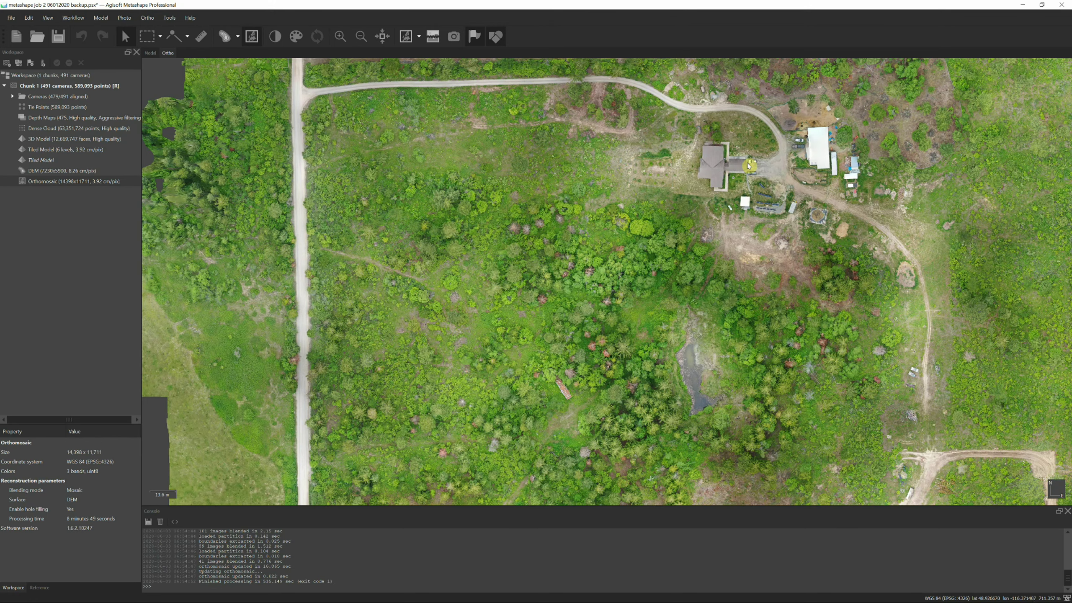
pyautogui.scroll(3, 749, 166)
pyautogui.scroll(8, 764, 158)
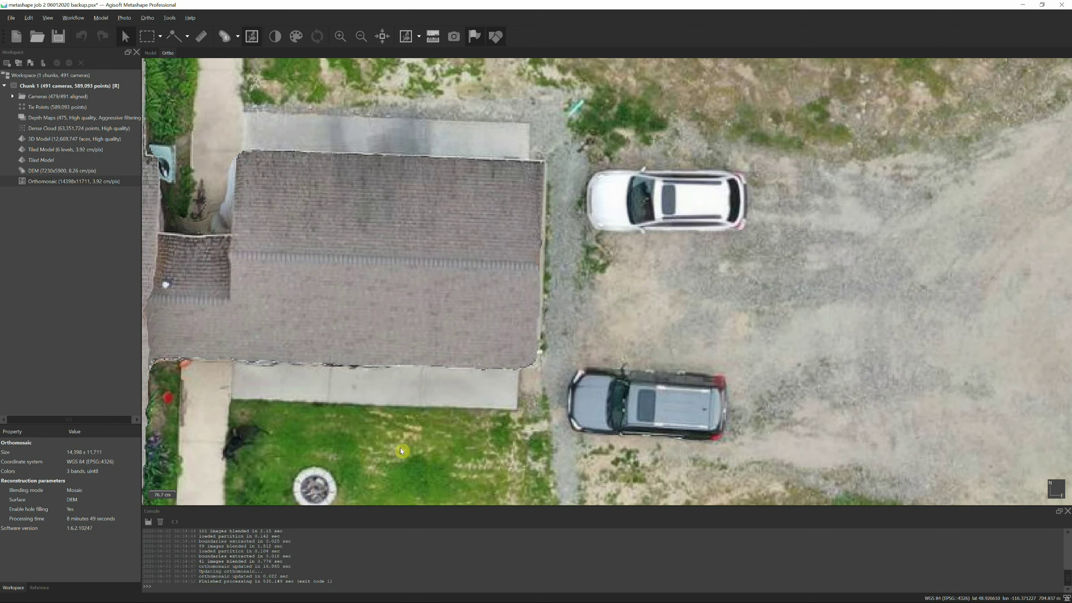
pyautogui.scroll(-2, 534, 441)
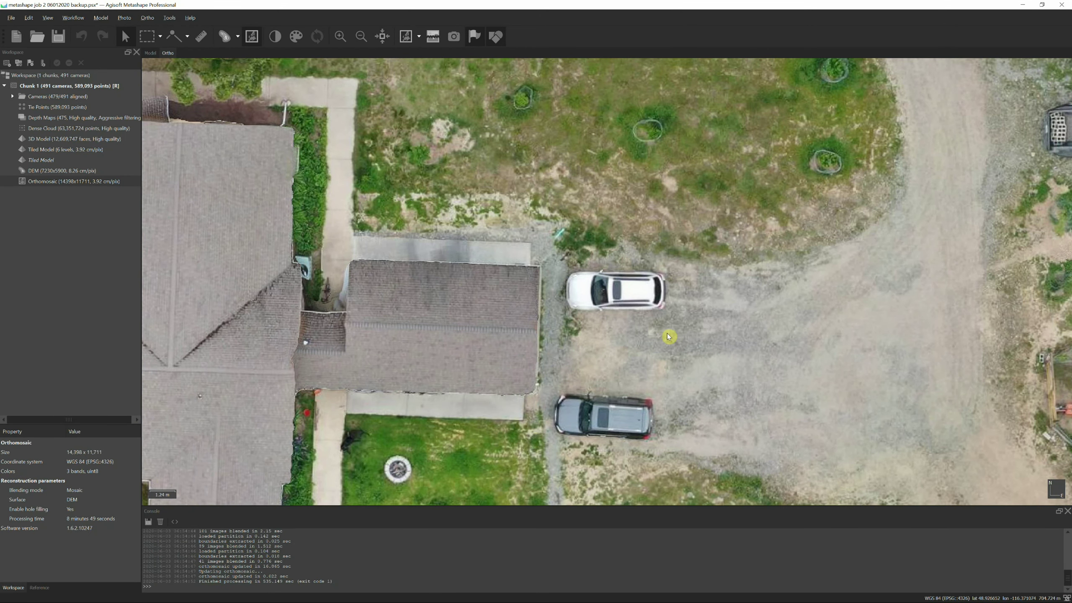
pyautogui.scroll(-3, 647, 398)
pyautogui.scroll(-2, 647, 398)
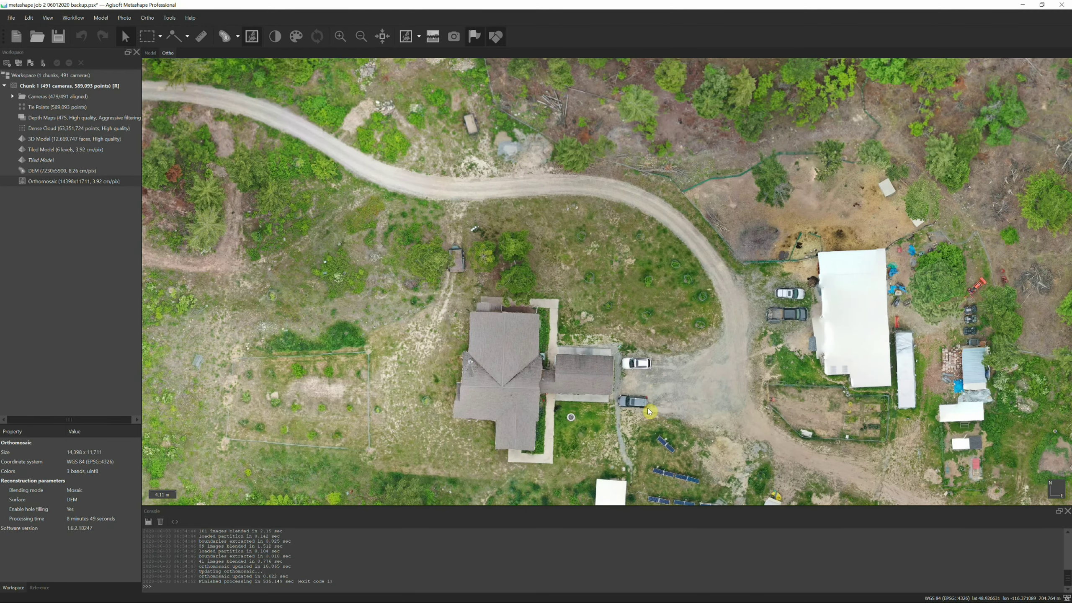
# Inspect the orthomosaic's detail on the solar panels, the white-roofed shed and the white tank south of the house
pyautogui.moveTo(646, 398); pyautogui.dragTo(615, 263)
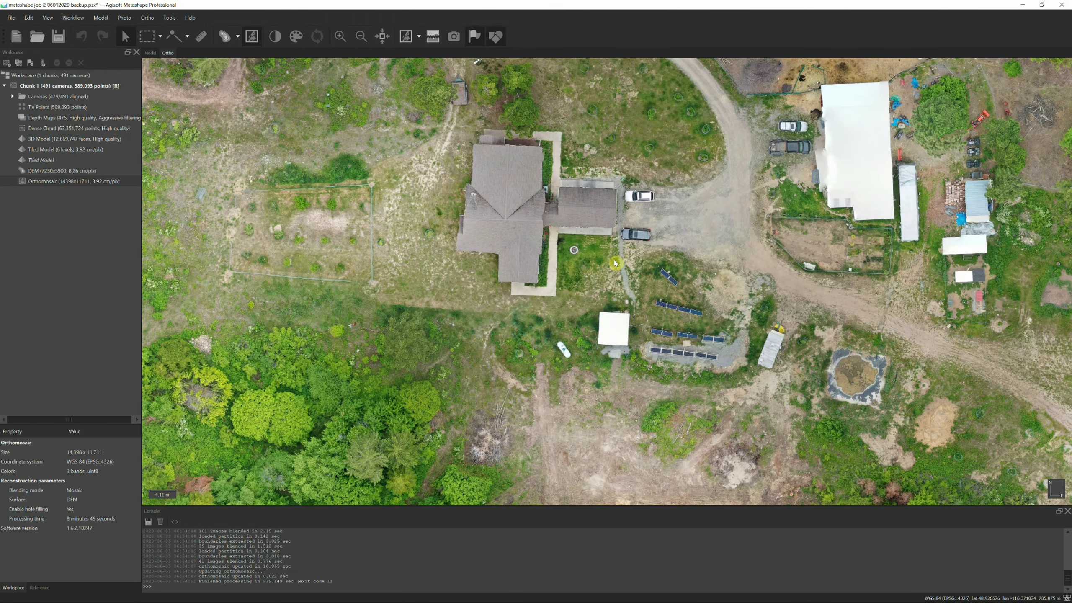
pyautogui.scroll(6, 614, 263)
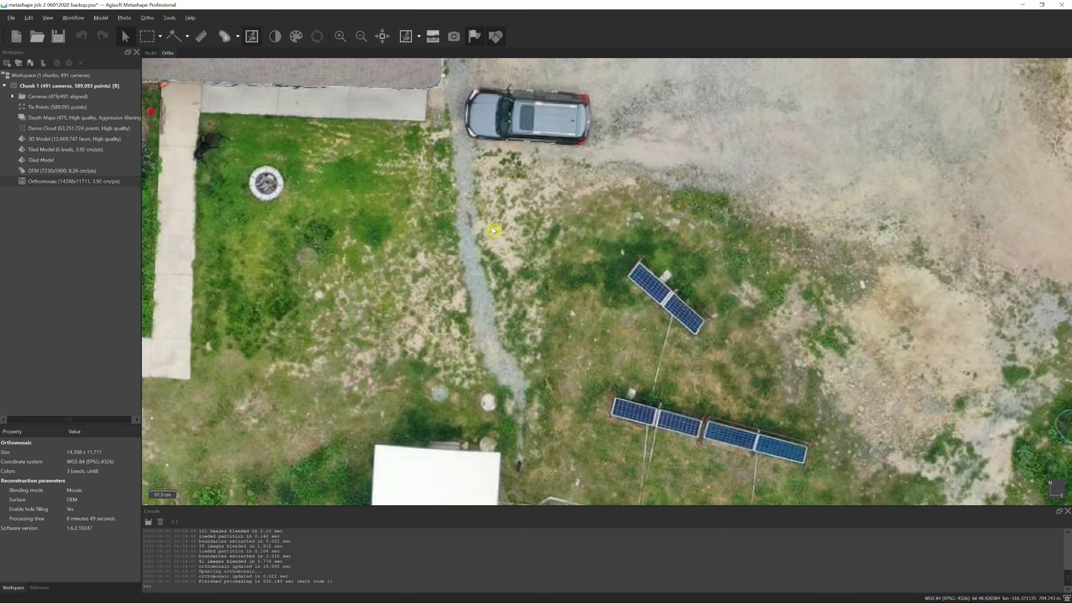
pyautogui.scroll(-3, 494, 231)
pyautogui.moveTo(734, 323); pyautogui.dragTo(684, 243)
pyautogui.moveTo(624, 262); pyautogui.dragTo(588, 190)
pyautogui.moveTo(748, 398); pyautogui.dragTo(762, 340)
pyautogui.scroll(-2, 511, 293)
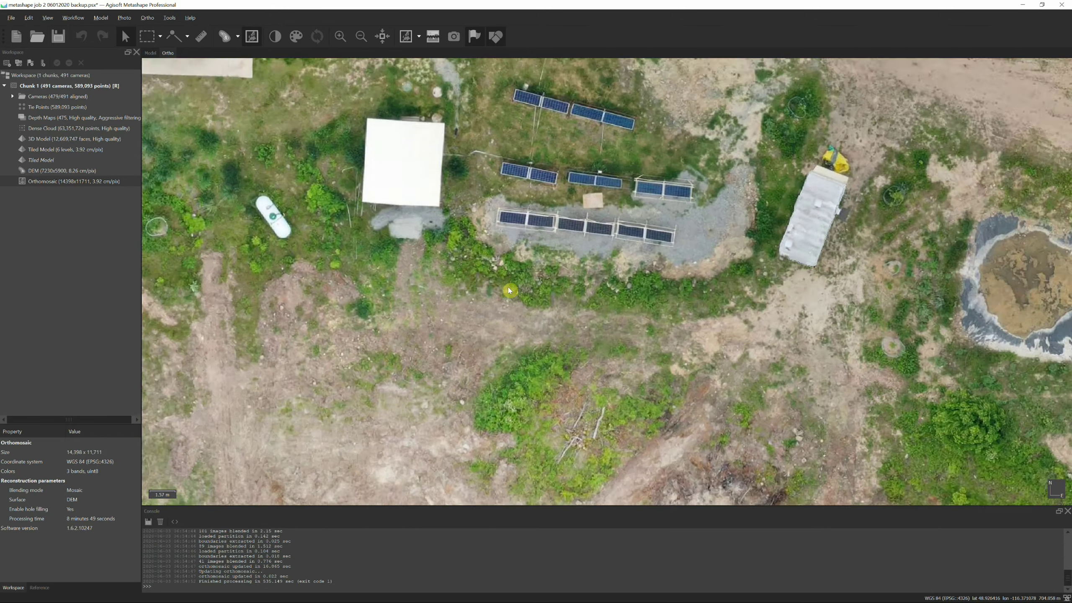
pyautogui.scroll(-3, 510, 291)
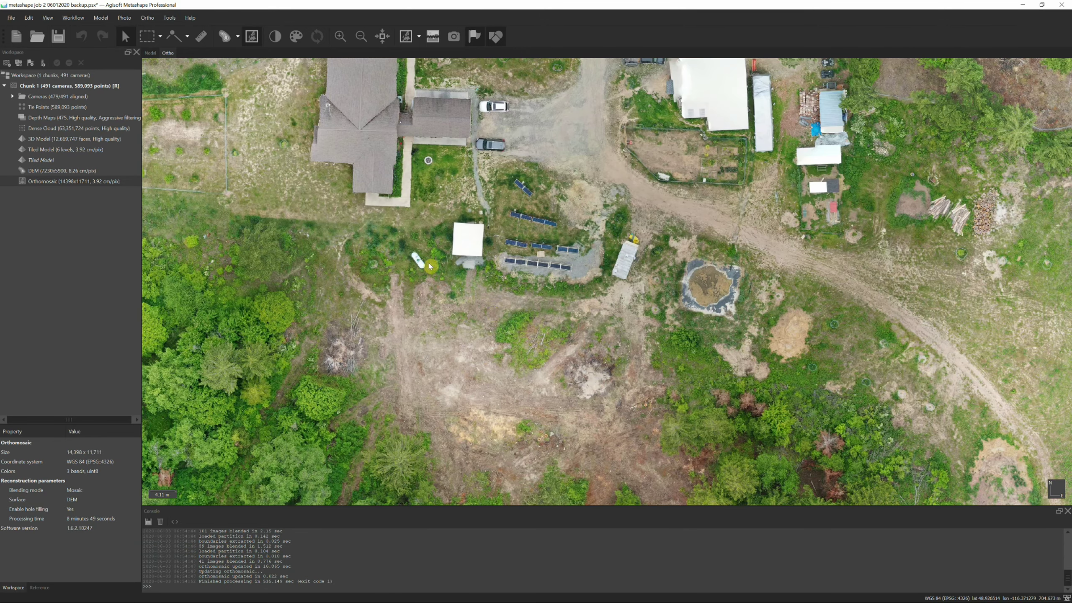
pyautogui.moveTo(593, 338); pyautogui.dragTo(713, 360)
pyautogui.scroll(5, 498, 281)
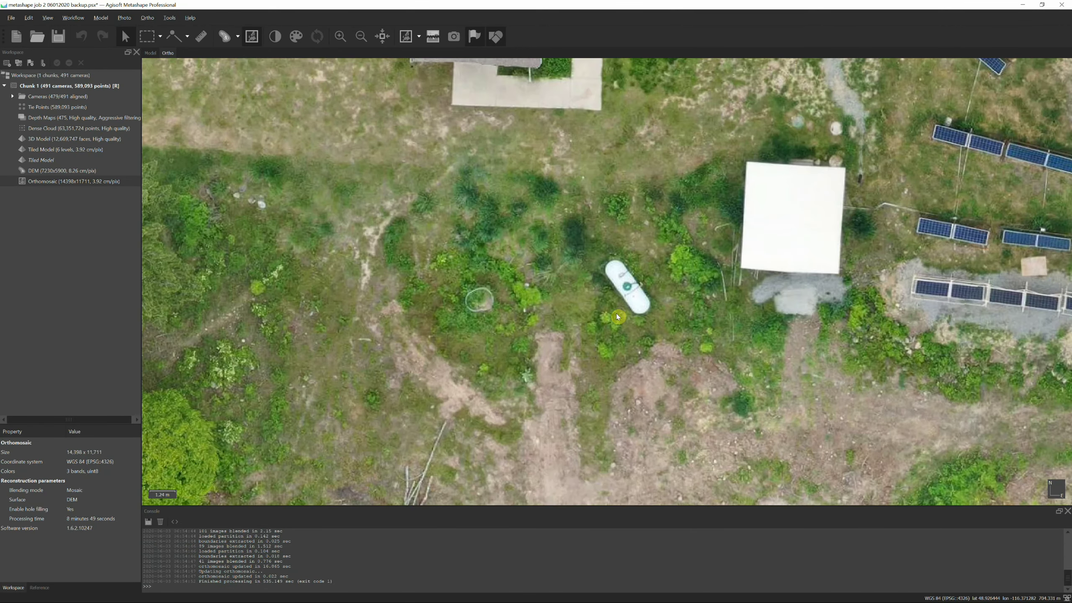
# View the full extent of the orthomosaic across the whole surveyed property
pyautogui.scroll(-6, 617, 314)
pyautogui.scroll(-7, 616, 316)
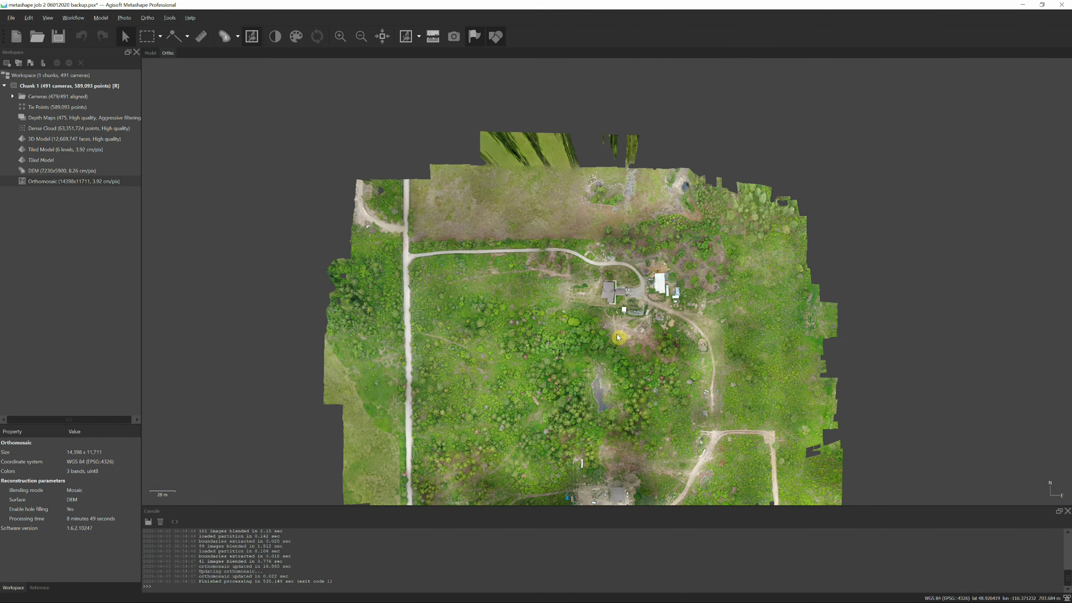
pyautogui.moveTo(615, 354); pyautogui.dragTo(645, 264)
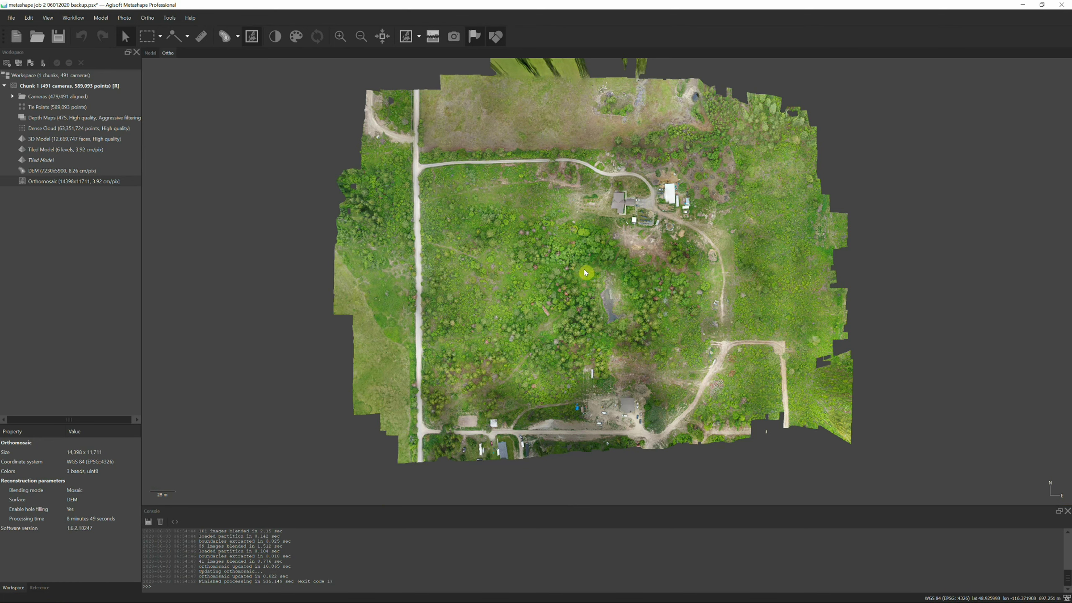
pyautogui.moveTo(585, 274); pyautogui.dragTo(599, 291)
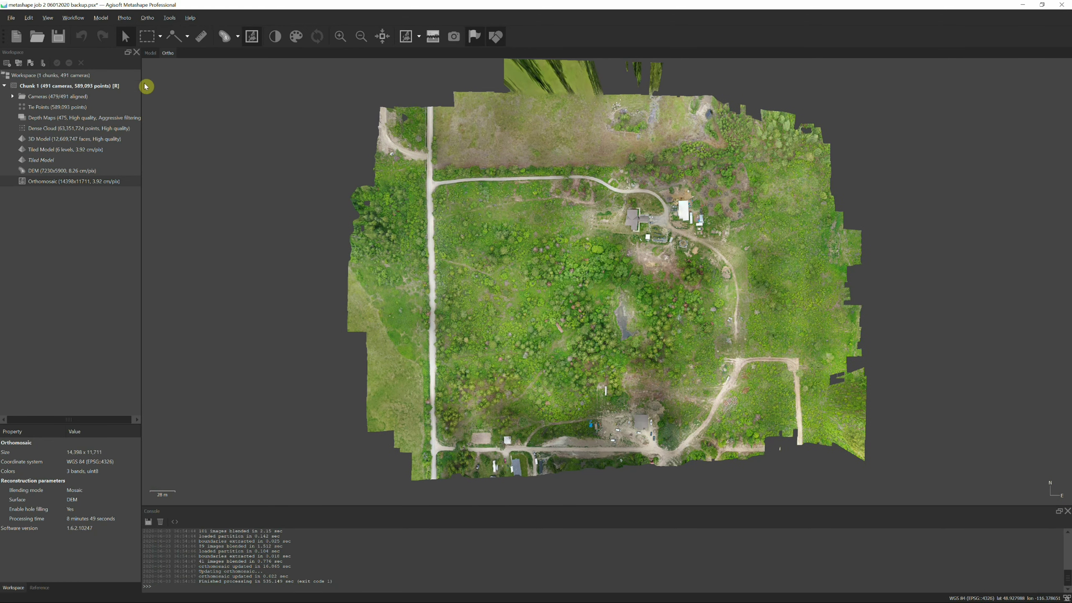
pyautogui.click(171, 18)
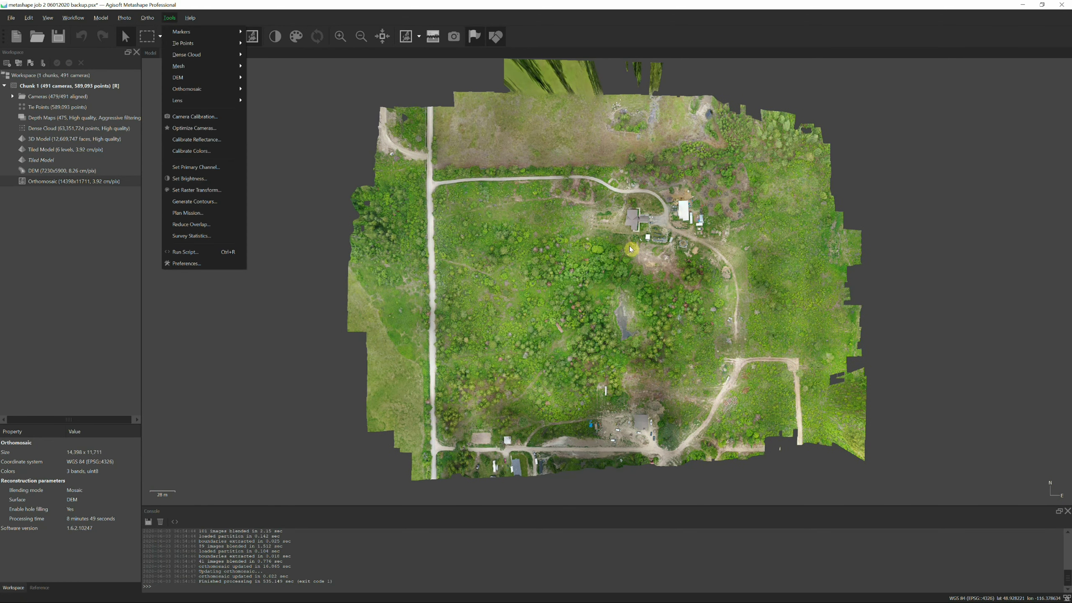
pyautogui.click(684, 252)
pyautogui.moveTo(684, 252)
pyautogui.mouseDown()
pyautogui.moveTo(692, 263)
pyautogui.moveTo(700, 249)
pyautogui.mouseUp()
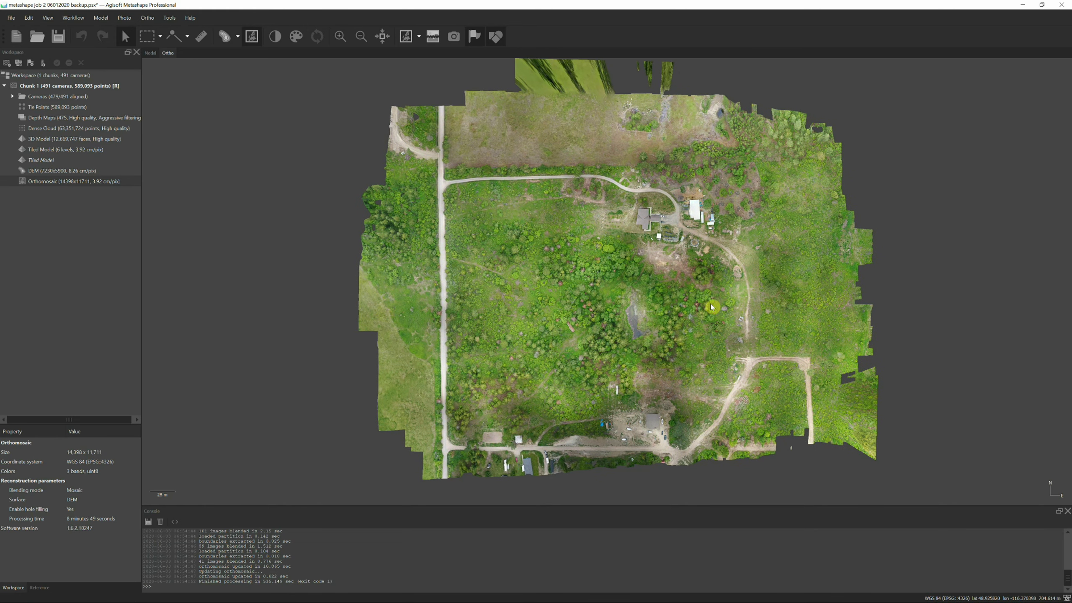
# Examine the orthomosaic around the house, barn, fenced garden and driveway at closer range
pyautogui.scroll(2, 653, 295)
pyautogui.scroll(3, 658, 275)
pyautogui.moveTo(650, 255); pyautogui.dragTo(604, 352)
pyautogui.scroll(3, 667, 180)
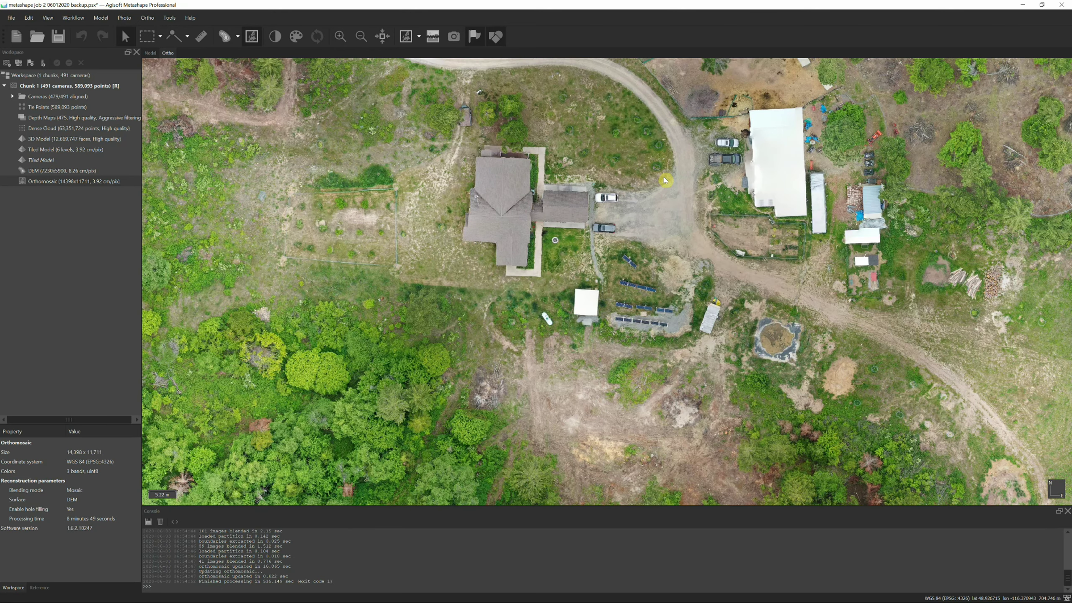
pyautogui.moveTo(665, 181); pyautogui.dragTo(594, 171)
pyautogui.scroll(2, 692, 304)
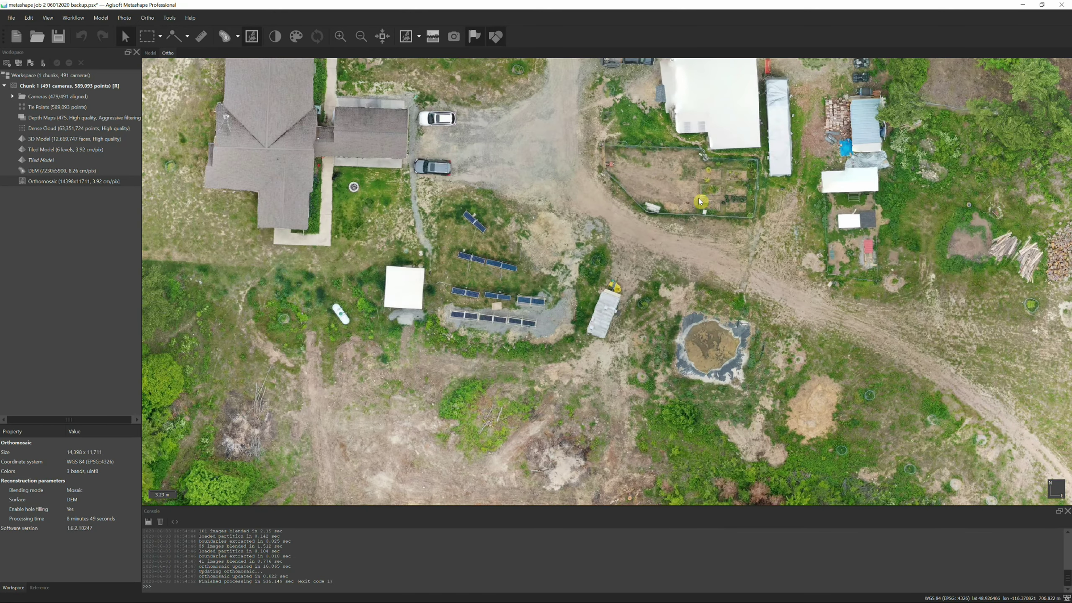
# Inspect the cleared ground south of the solar panels in the orthomosaic, including the brush piles and surrounding tree edges
pyautogui.moveTo(600, 324); pyautogui.dragTo(734, 150)
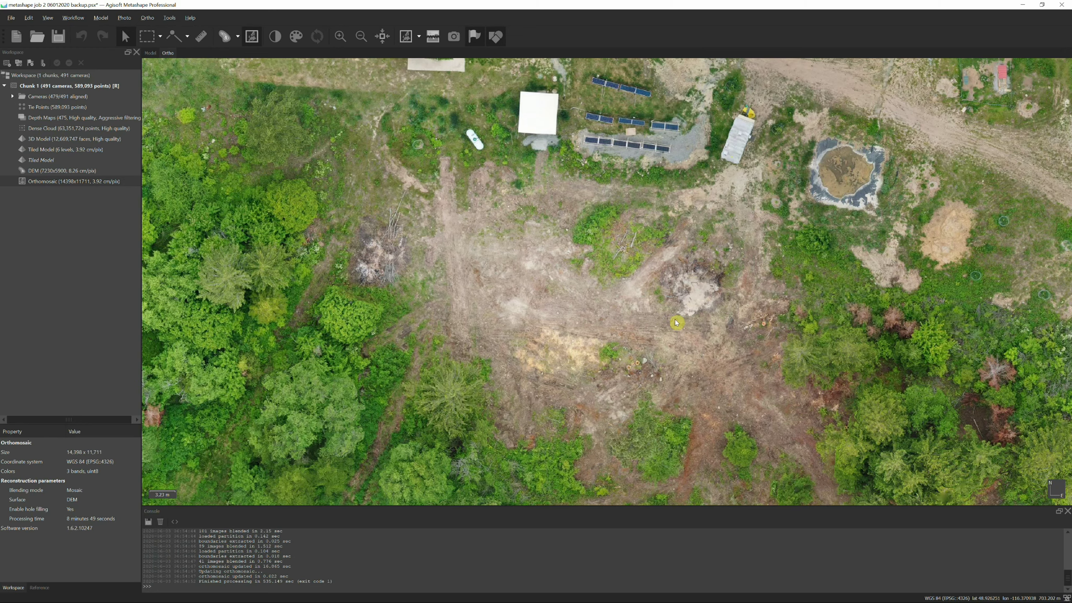
pyautogui.moveTo(673, 323)
pyautogui.mouseDown()
pyautogui.moveTo(714, 307)
pyautogui.moveTo(665, 311)
pyautogui.mouseUp()
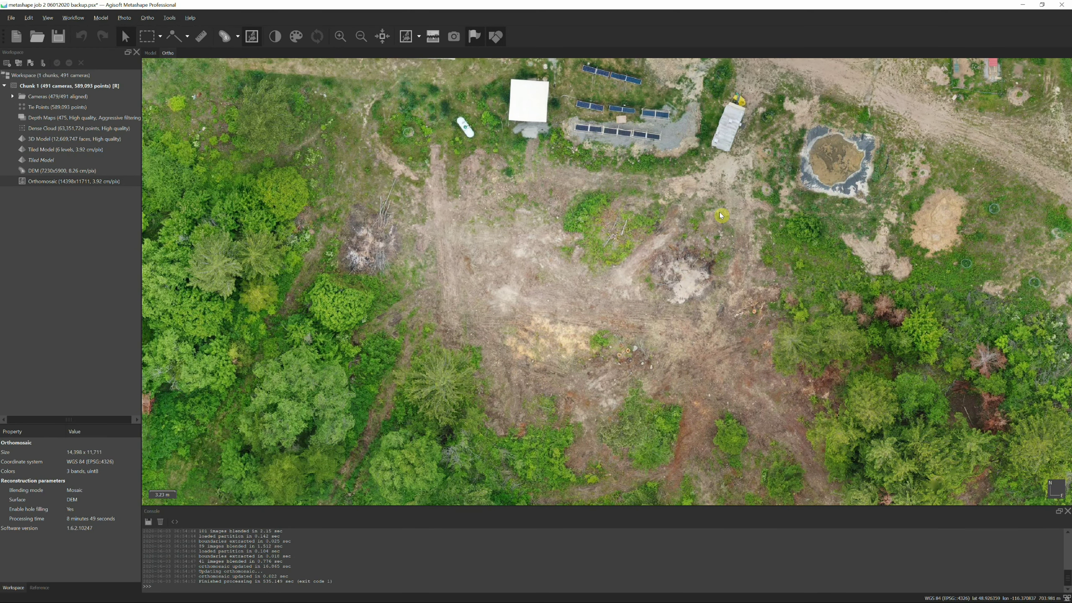
pyautogui.moveTo(692, 255)
pyautogui.mouseDown()
pyautogui.moveTo(661, 291)
pyautogui.moveTo(677, 246)
pyautogui.mouseUp()
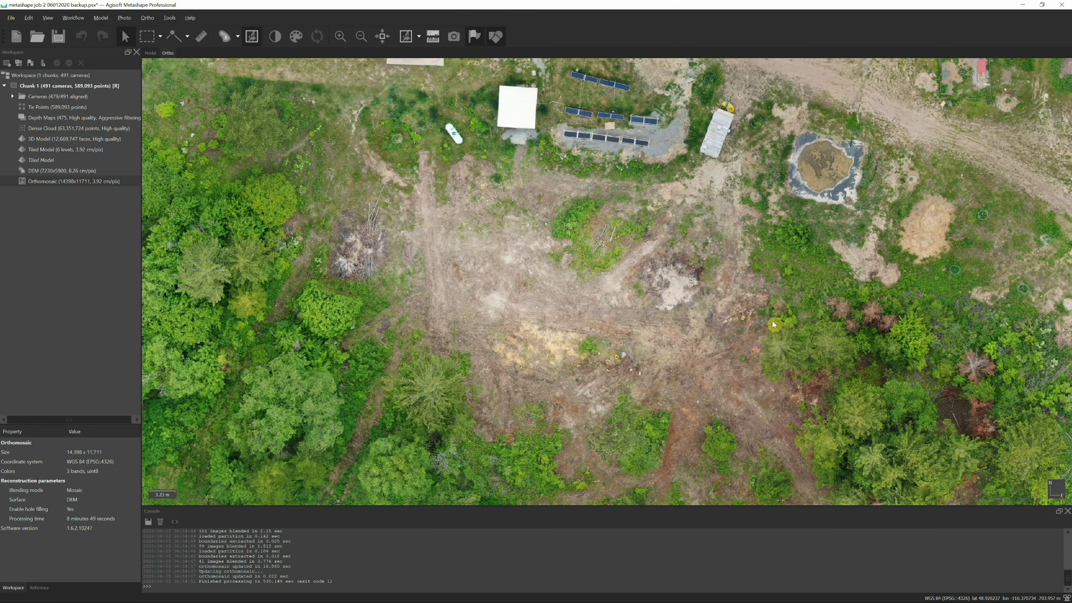
pyautogui.scroll(2, 752, 320)
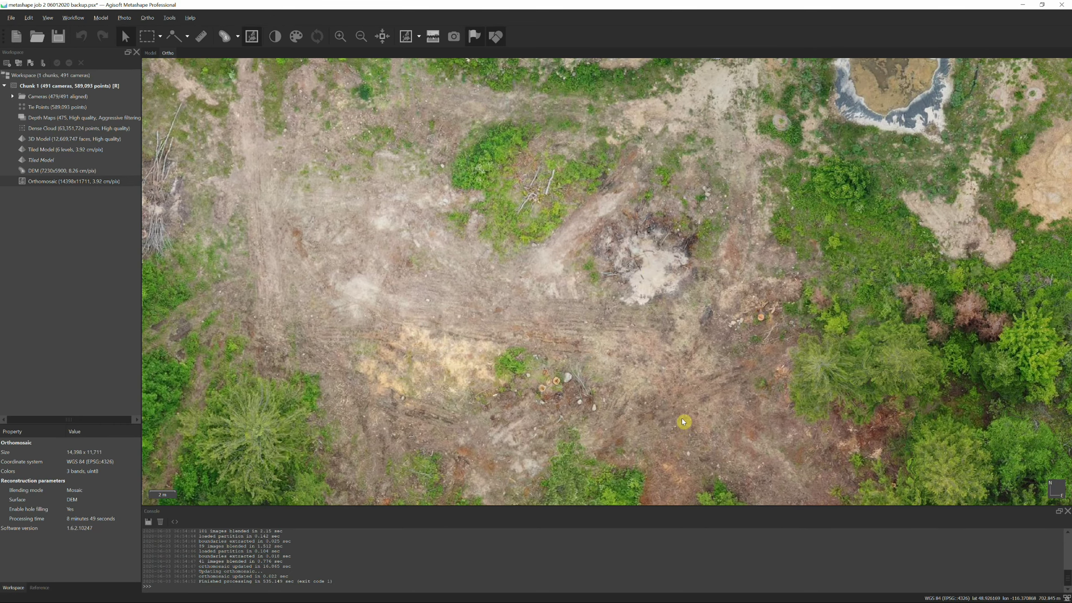
pyautogui.moveTo(679, 427); pyautogui.dragTo(713, 405)
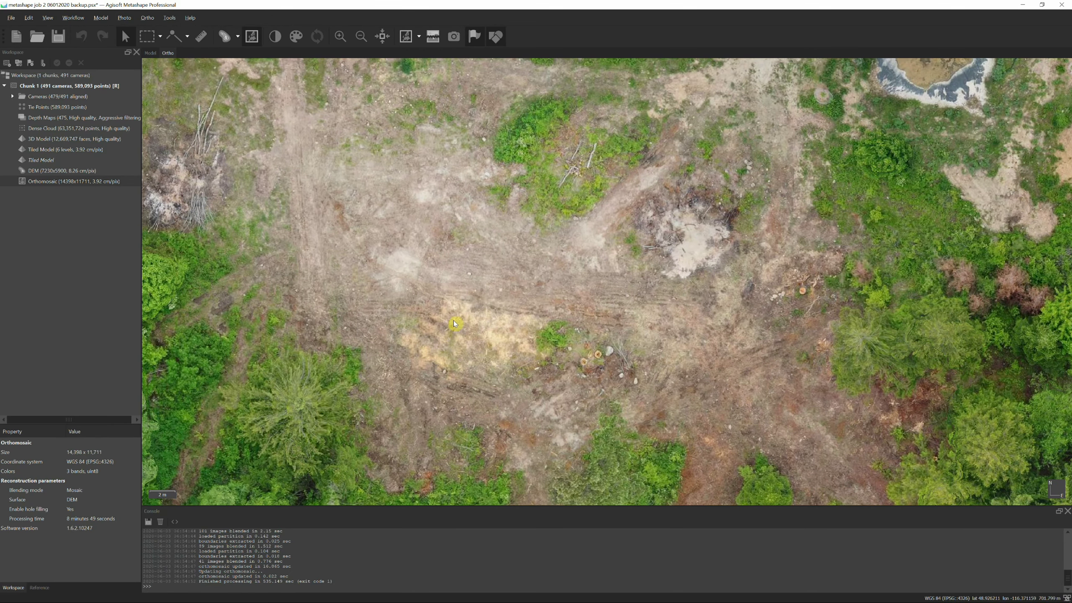
pyautogui.moveTo(454, 324)
pyautogui.mouseDown()
pyautogui.moveTo(577, 322)
pyautogui.moveTo(464, 326)
pyautogui.mouseUp()
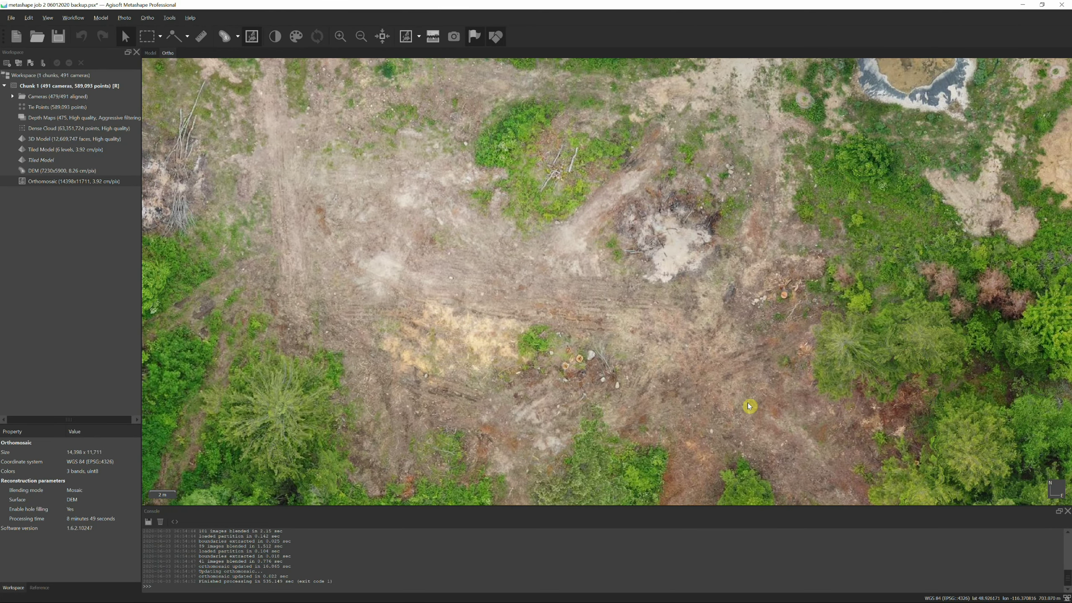
pyautogui.scroll(-8, 749, 406)
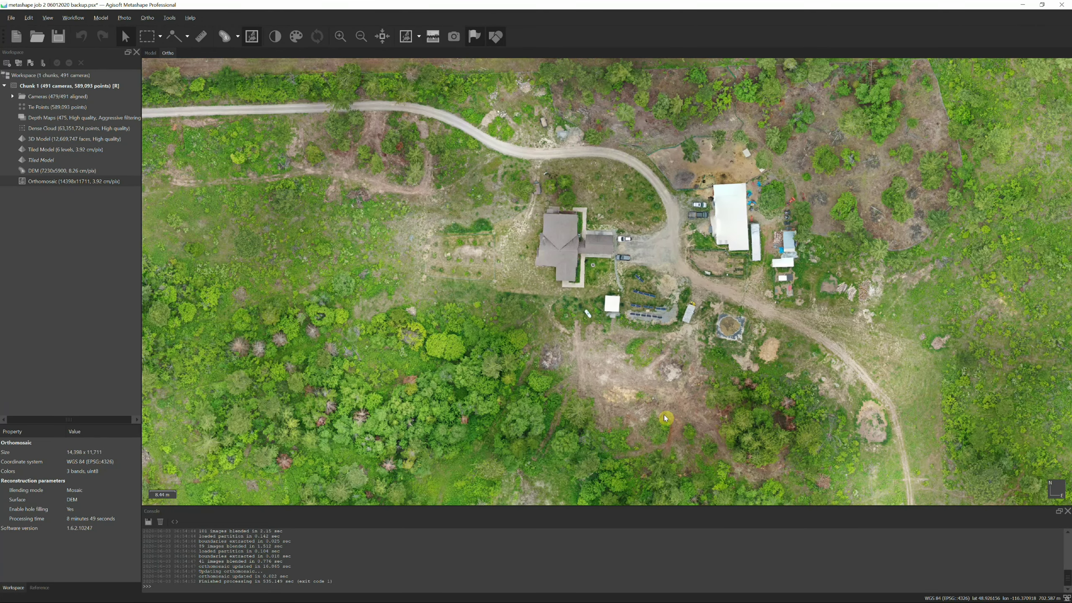
pyautogui.moveTo(536, 370); pyautogui.dragTo(579, 365)
# Open the second Tiled Model and view it with the camera positions, from the house area out to the whole site
pyautogui.click(74, 163)
pyautogui.doubleClick(74, 161)
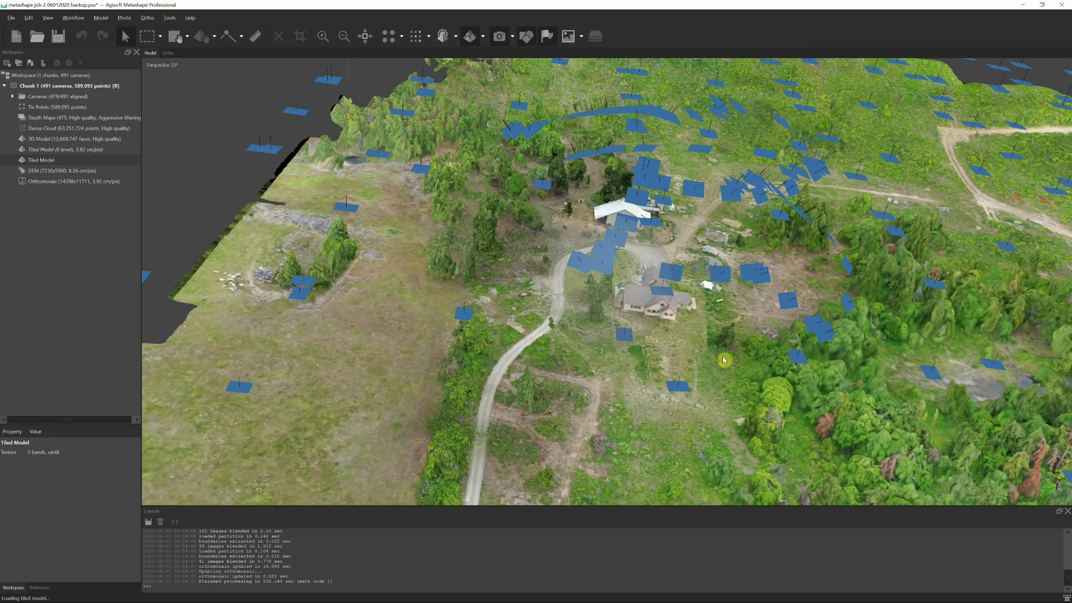
pyautogui.moveTo(721, 357); pyautogui.dragTo(695, 322)
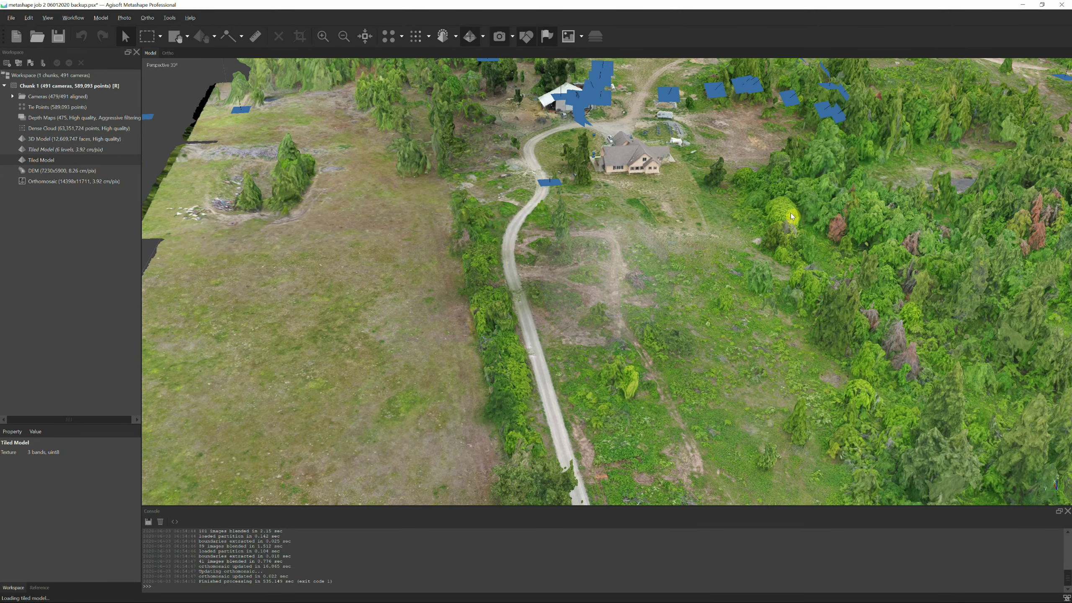
pyautogui.moveTo(791, 212); pyautogui.dragTo(703, 268)
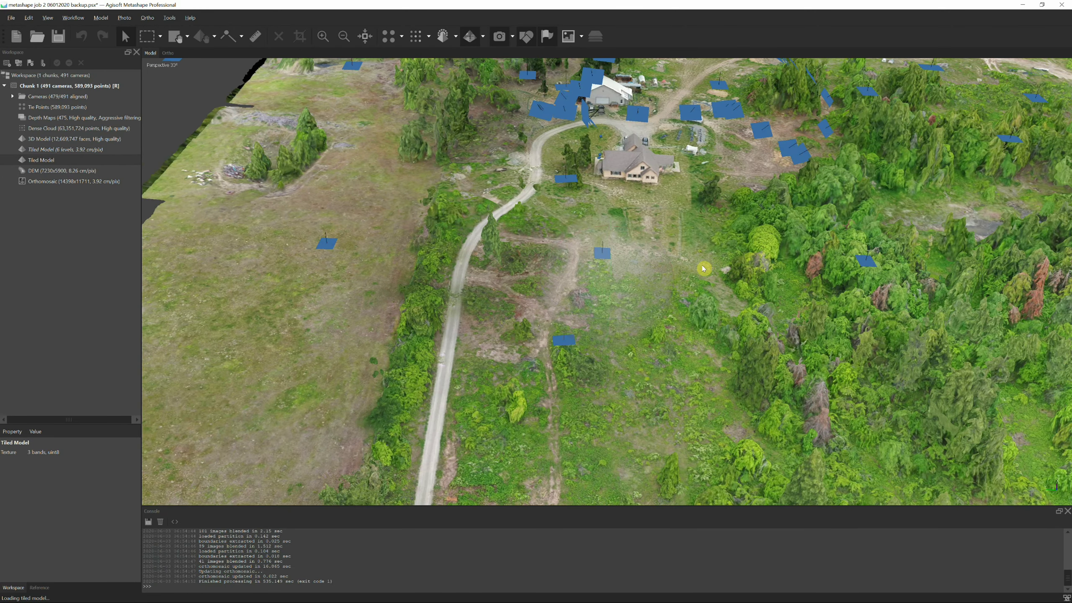
pyautogui.scroll(-6, 703, 268)
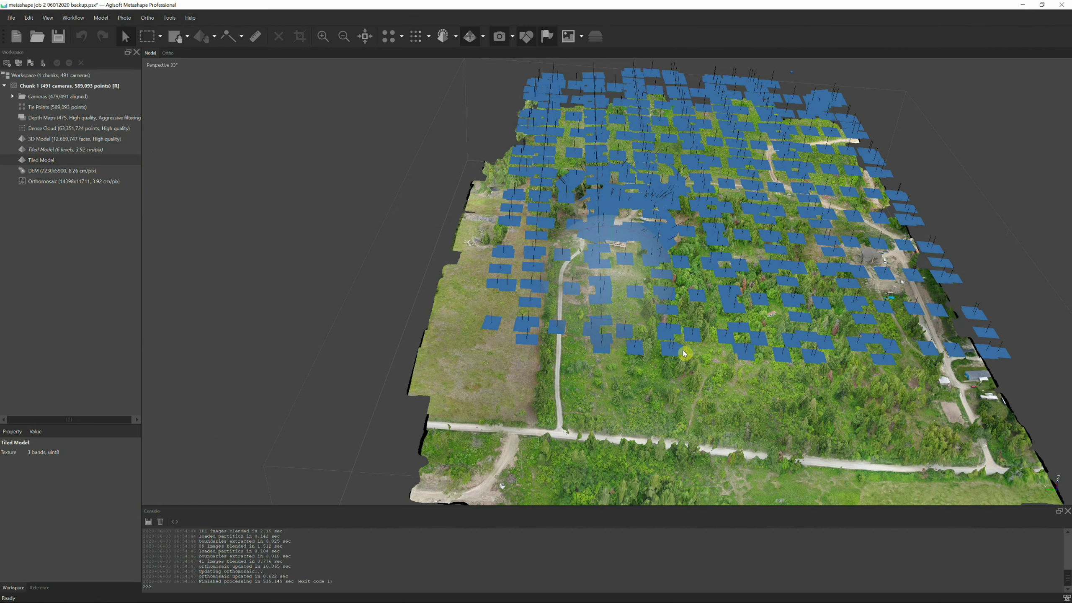